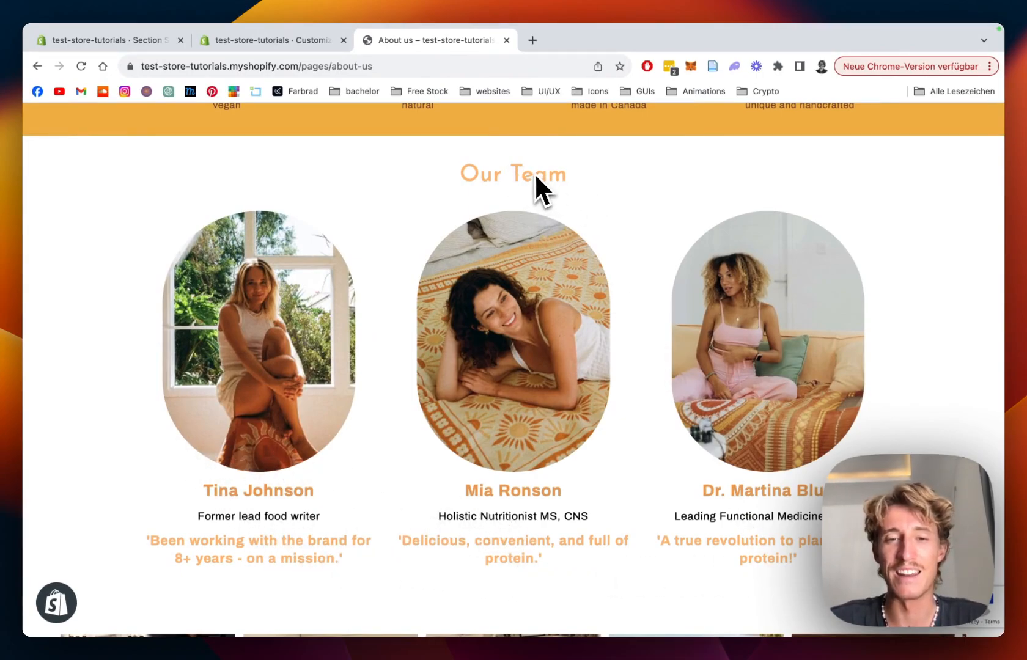
Step: Look over the Our Team section on the live About us page, and switch to the Section Store app in Shopify
scroll(605, 280, down, 1)
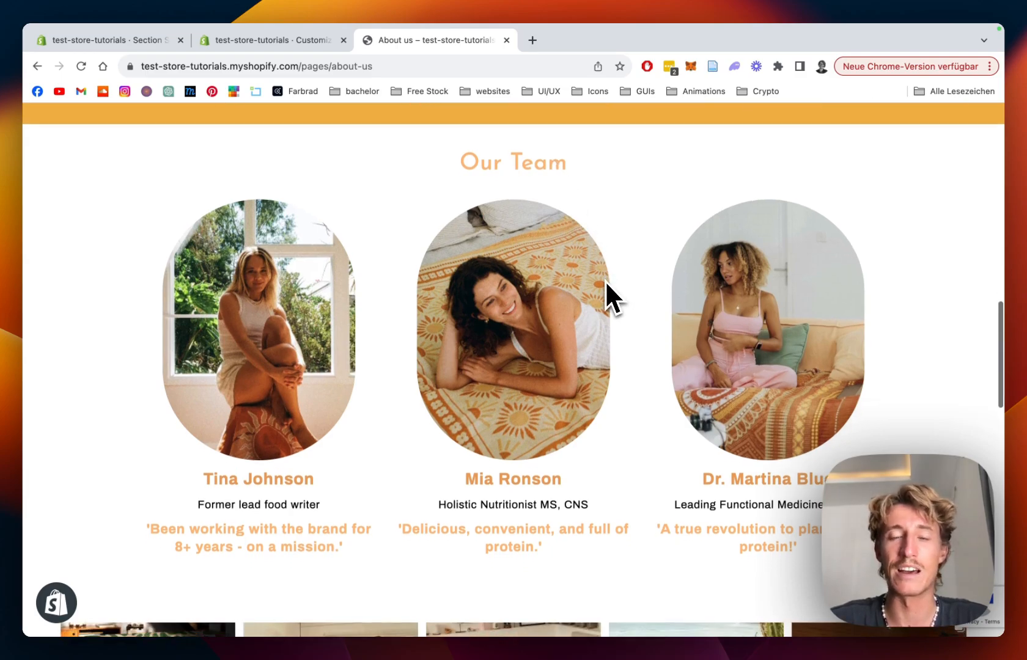
scroll(605, 280, up, 2)
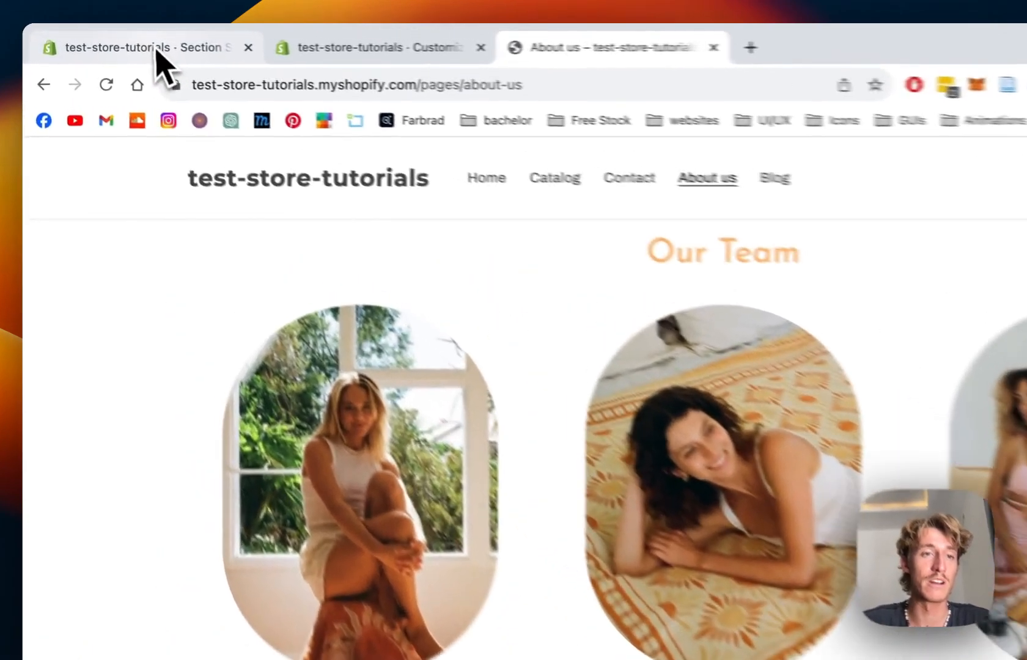
click(116, 40)
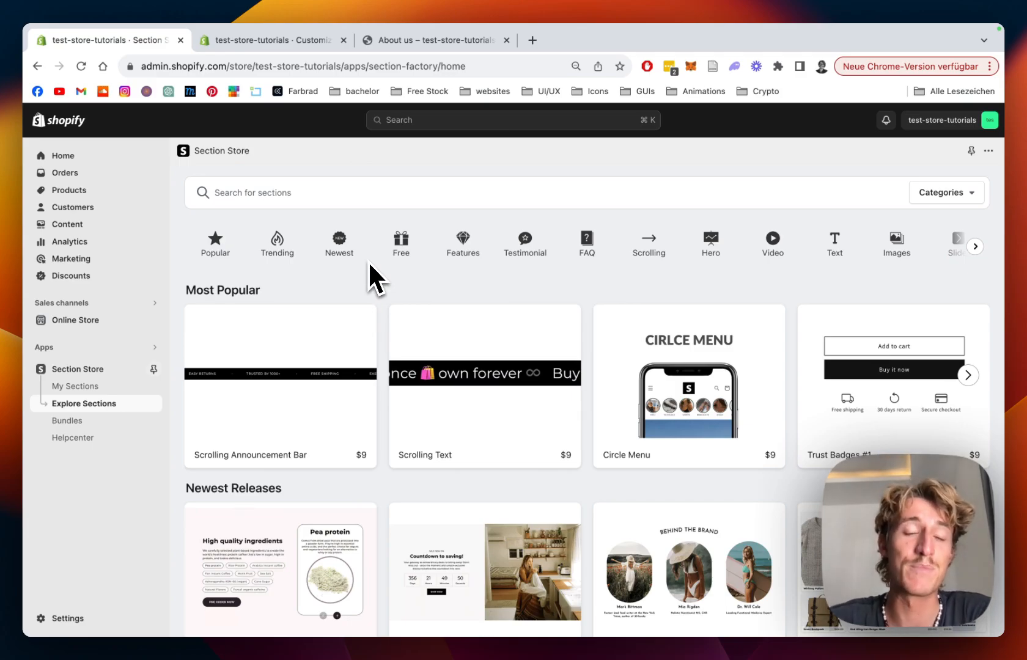
scroll(368, 275, down, 1)
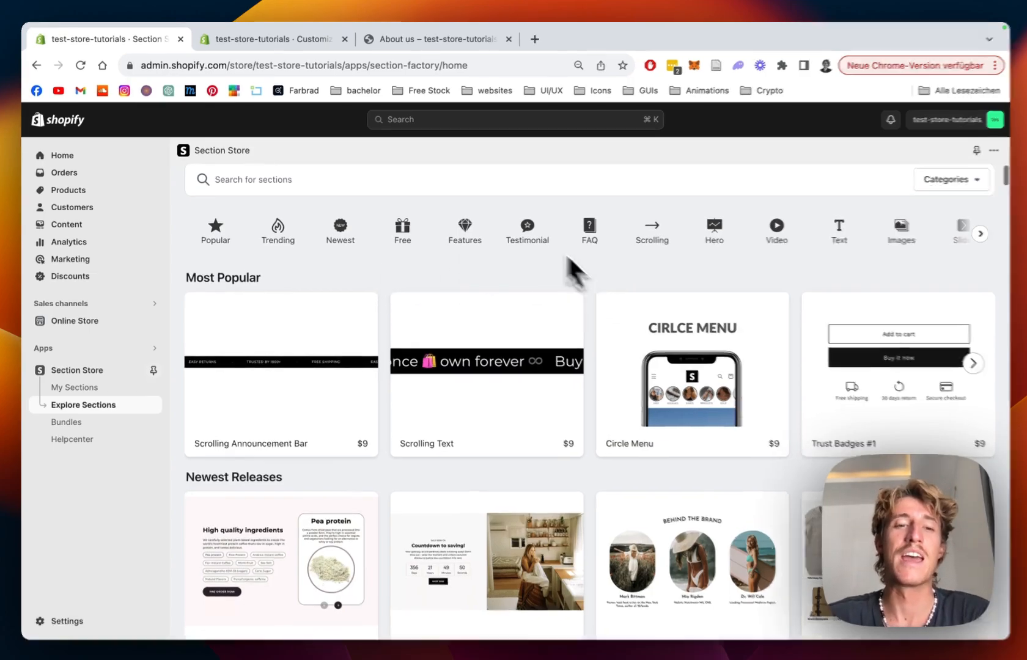
Step: Search the Section Store for "about us" and open the About us section's details to read through them
click(414, 181)
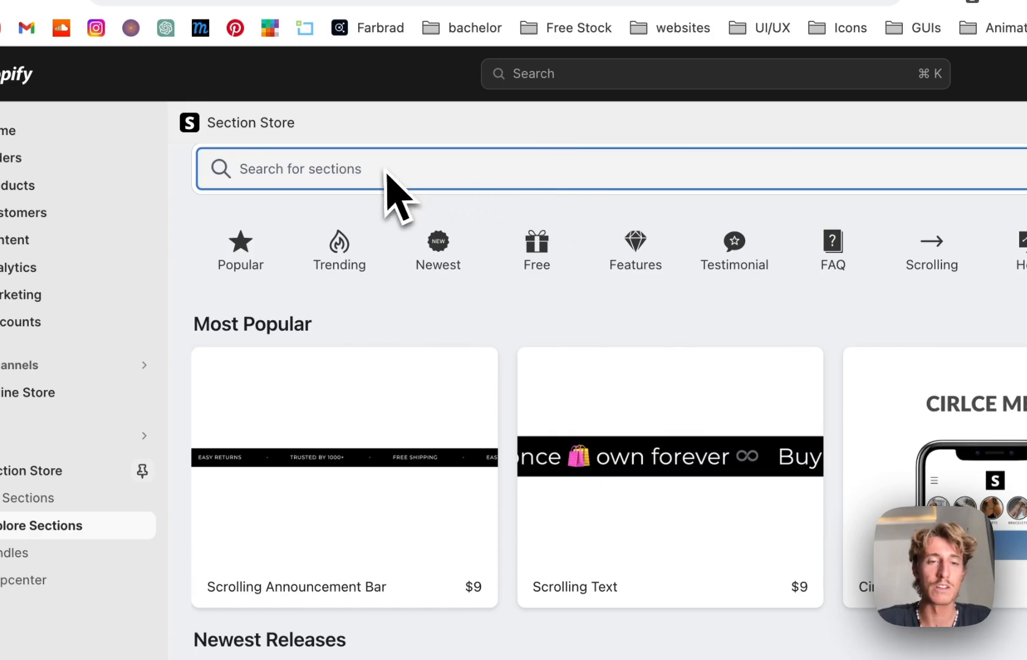
text(<)
key(BackSpace)
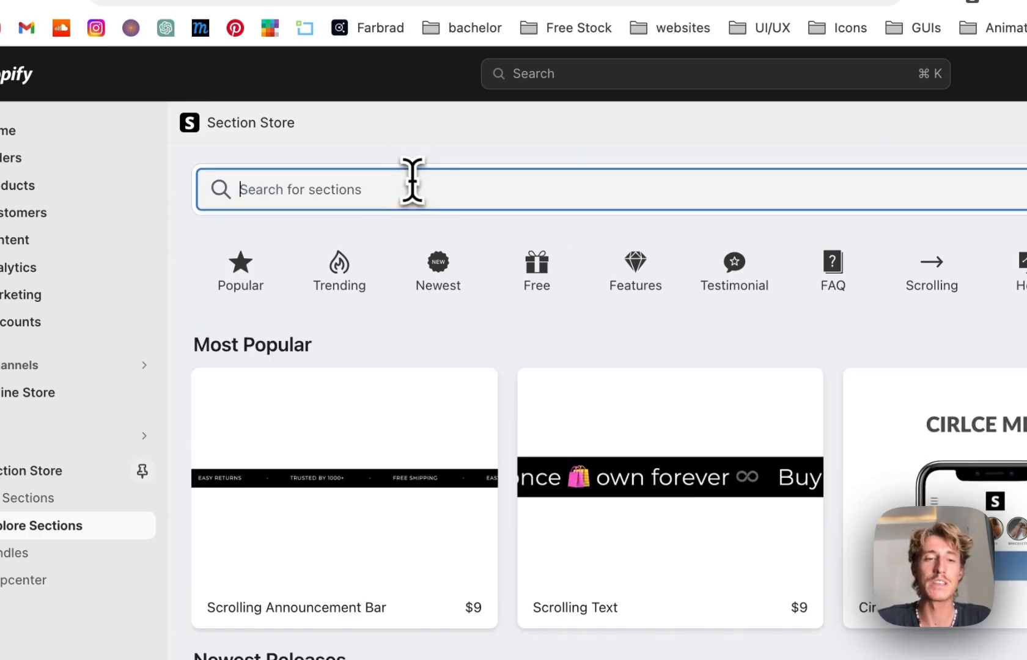
text(about us)
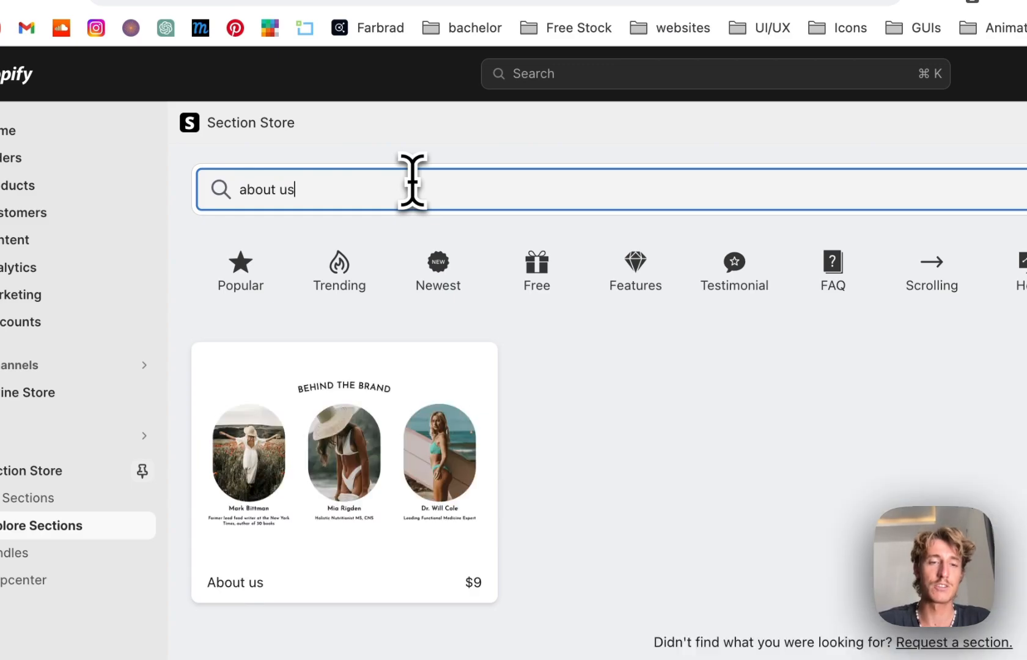
click(330, 470)
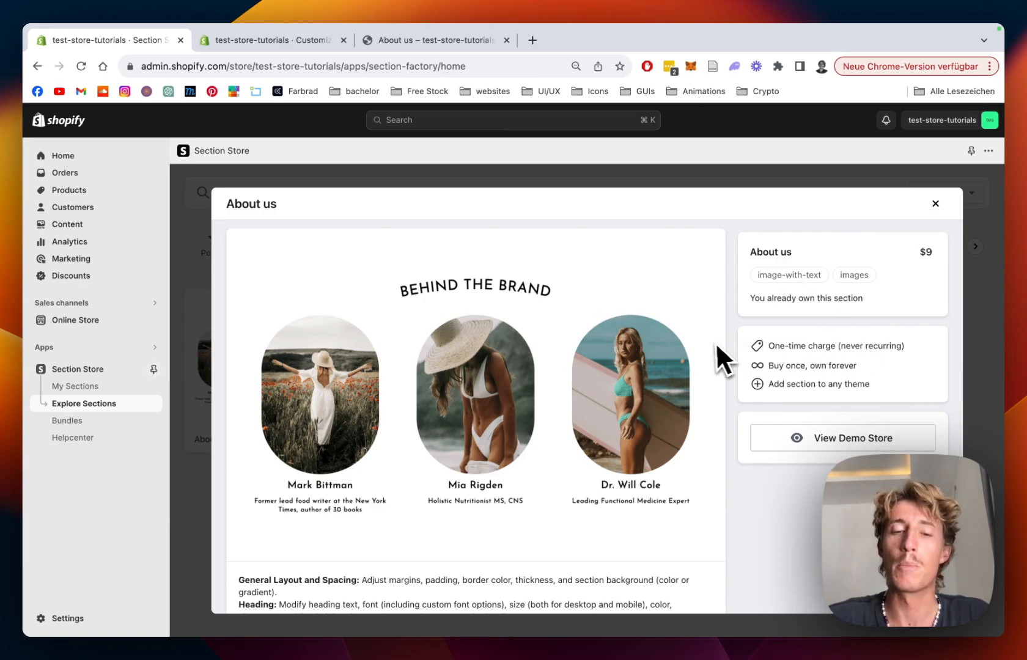
scroll(710, 342, down, 1)
scroll(710, 343, up, 2)
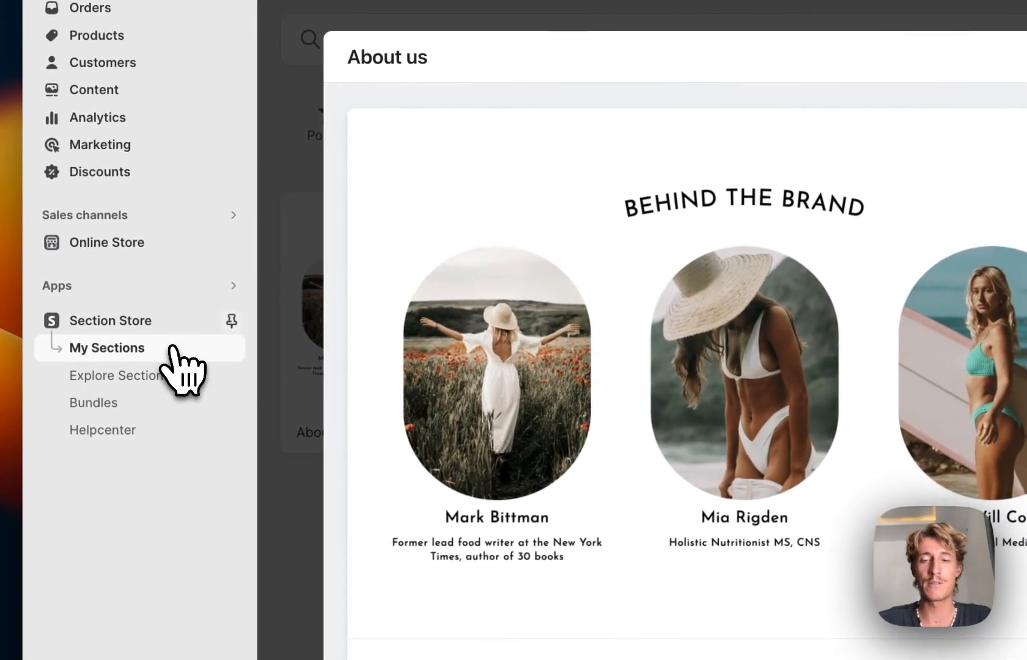
Step: Add the owned About us section from My Sections to the Dawn (Live) theme
click(173, 347)
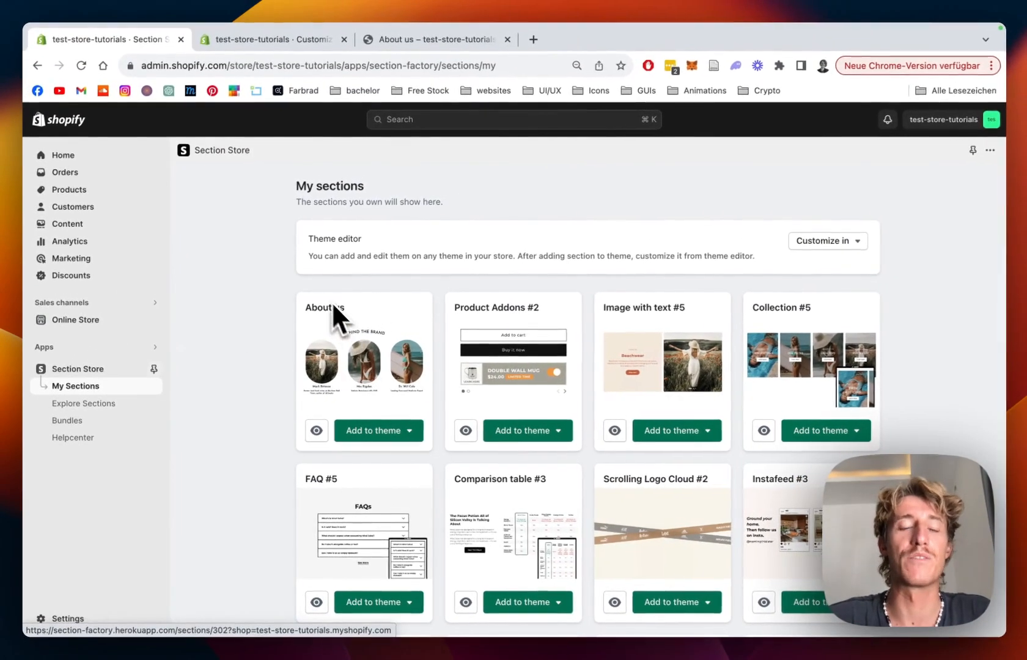
scroll(278, 284, down, 10)
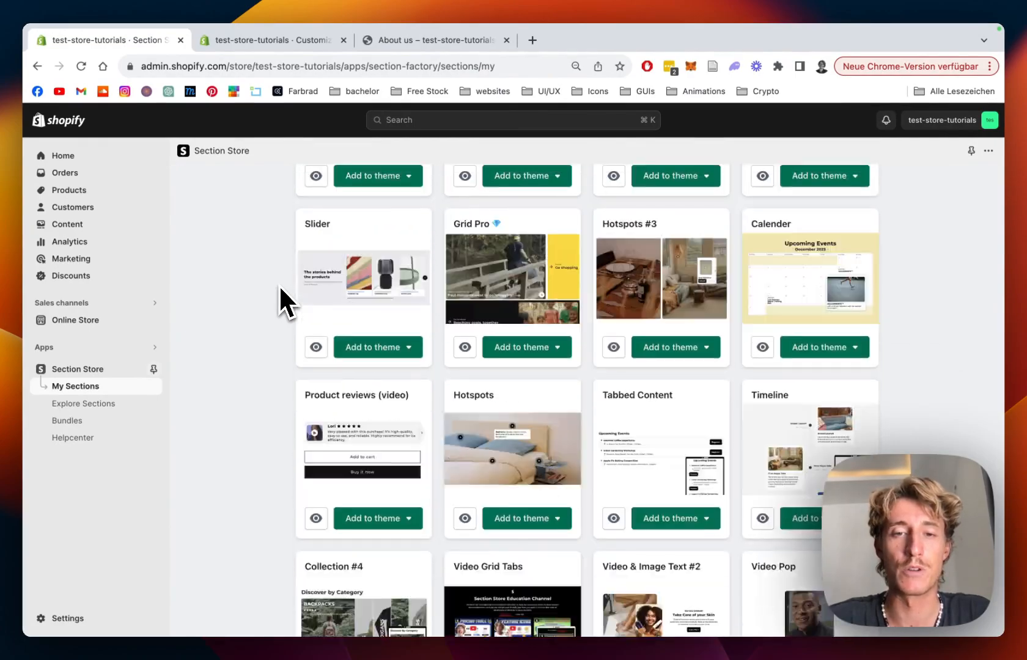
scroll(278, 284, up, 10)
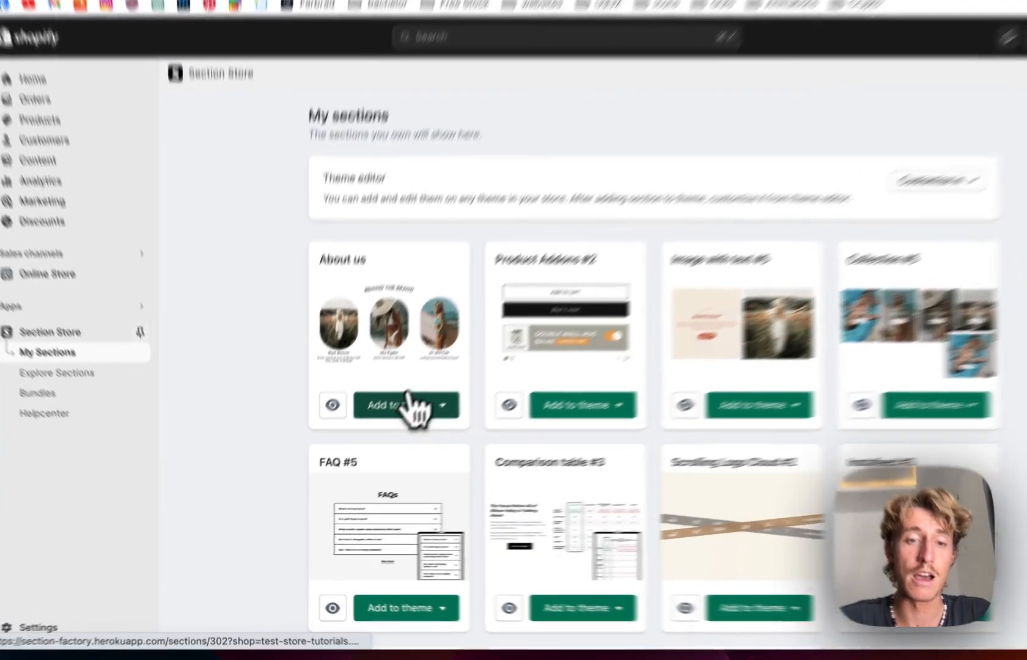
click(407, 404)
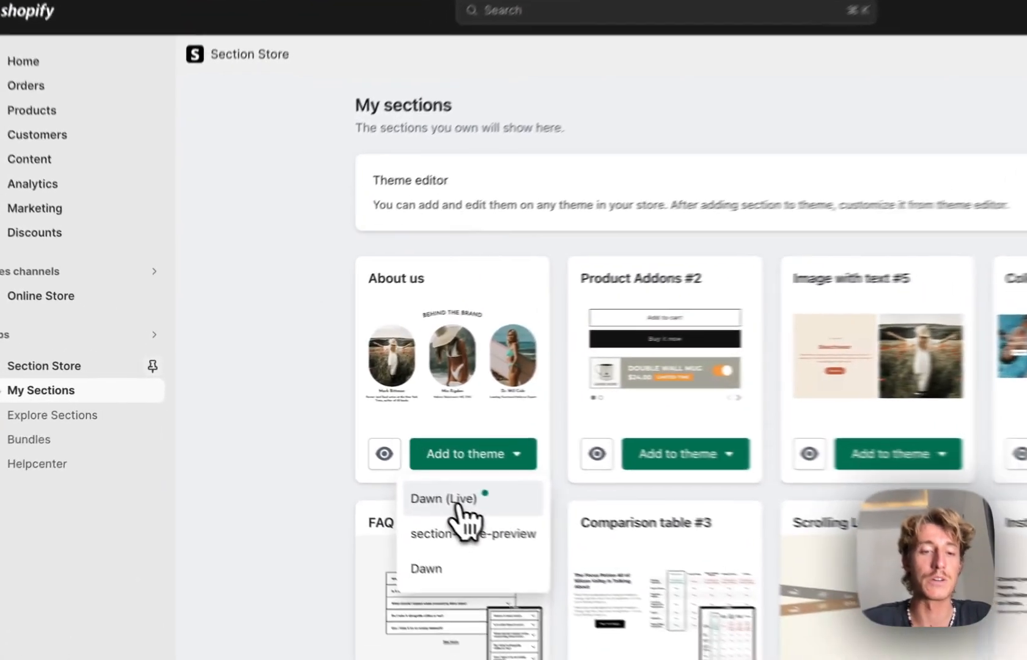
click(369, 467)
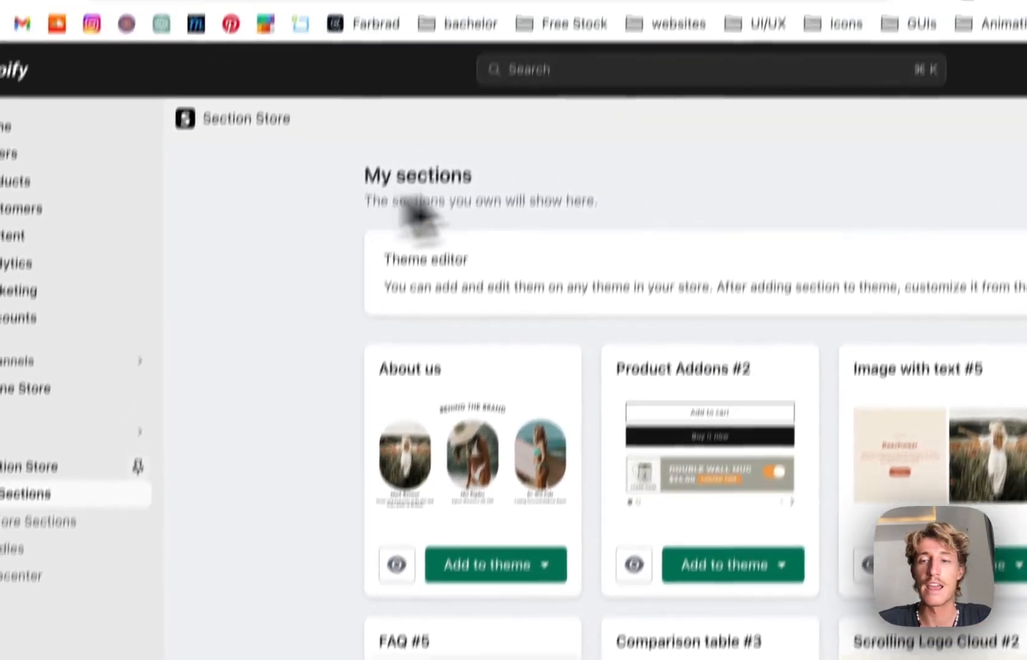
Step: Go to the theme editor for Dawn (Live) and load the about-us page template
click(1026, 263)
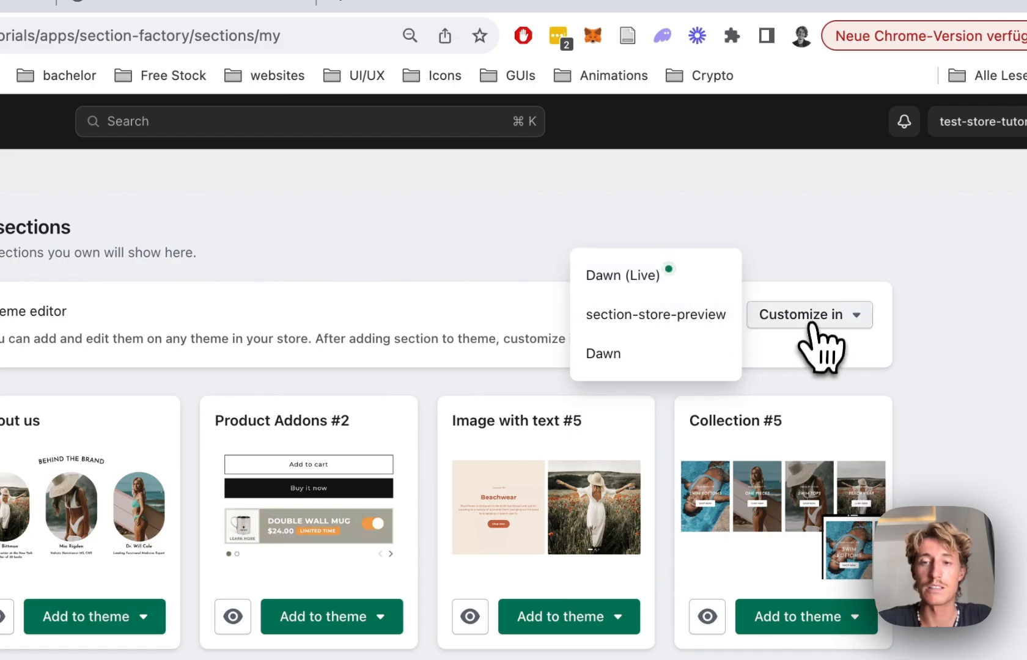
click(629, 275)
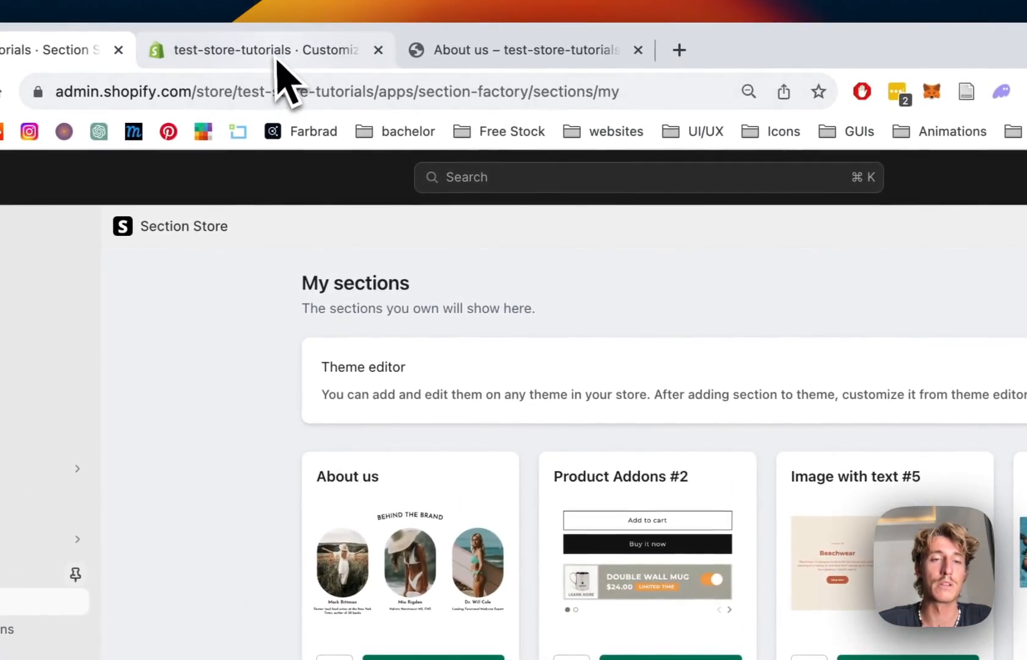
click(257, 54)
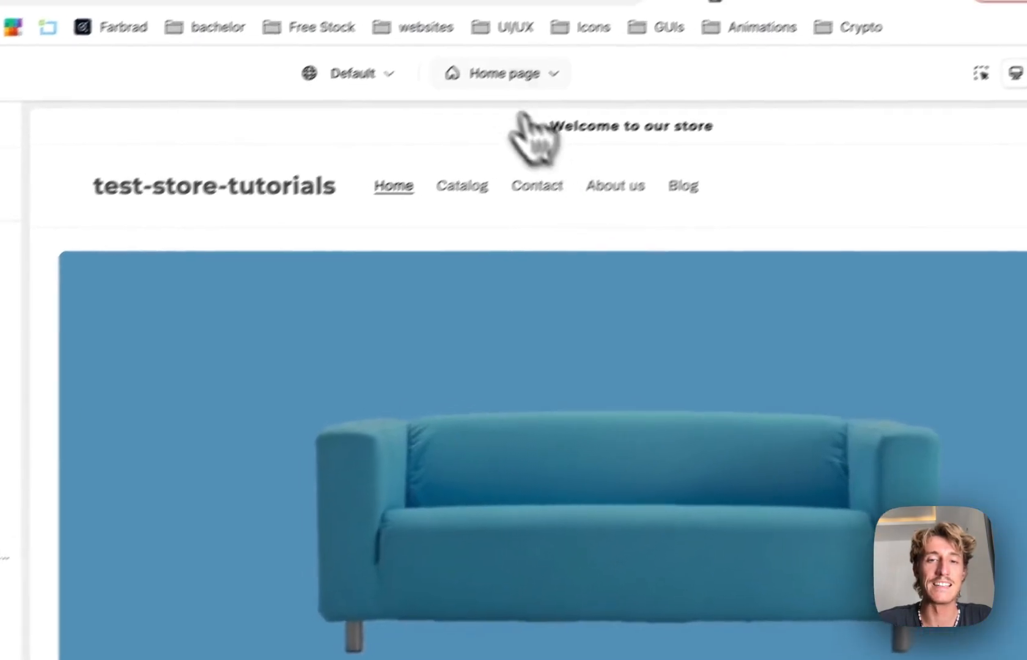
click(546, 70)
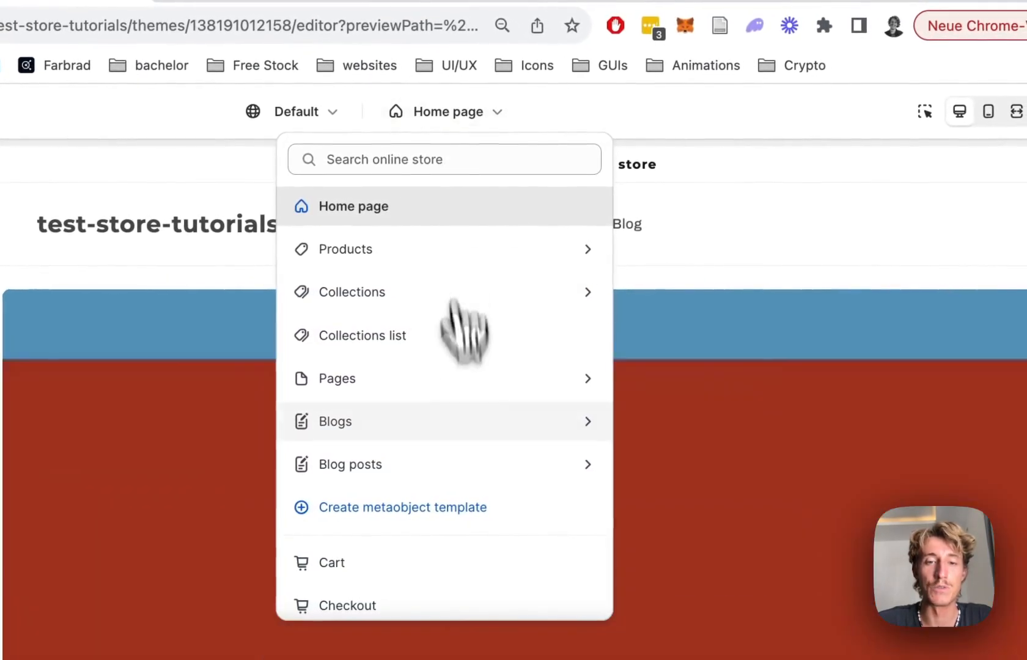
click(480, 374)
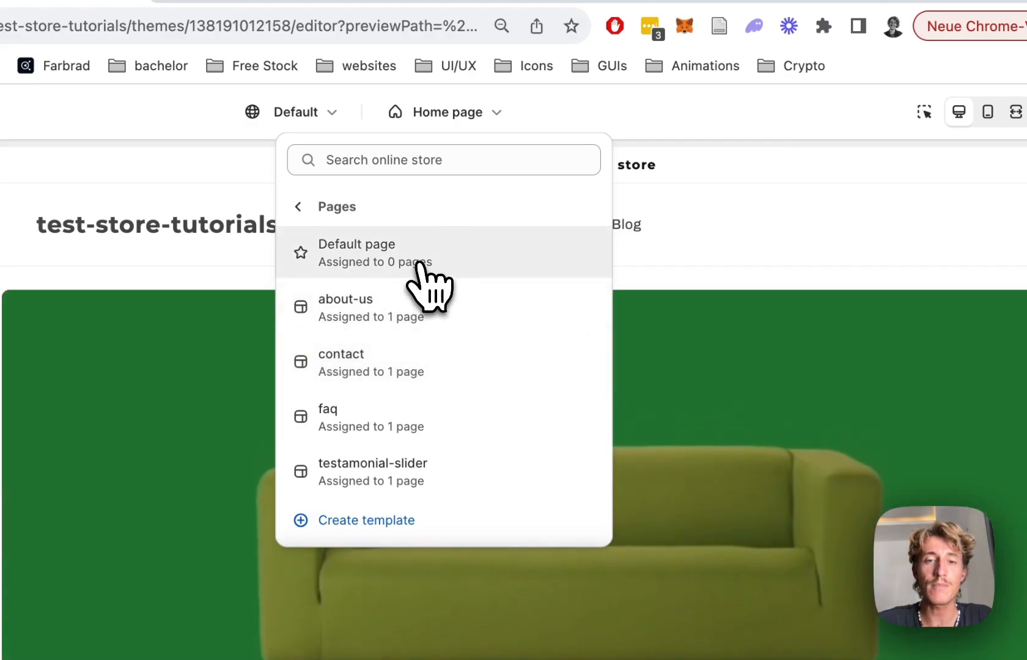
click(400, 314)
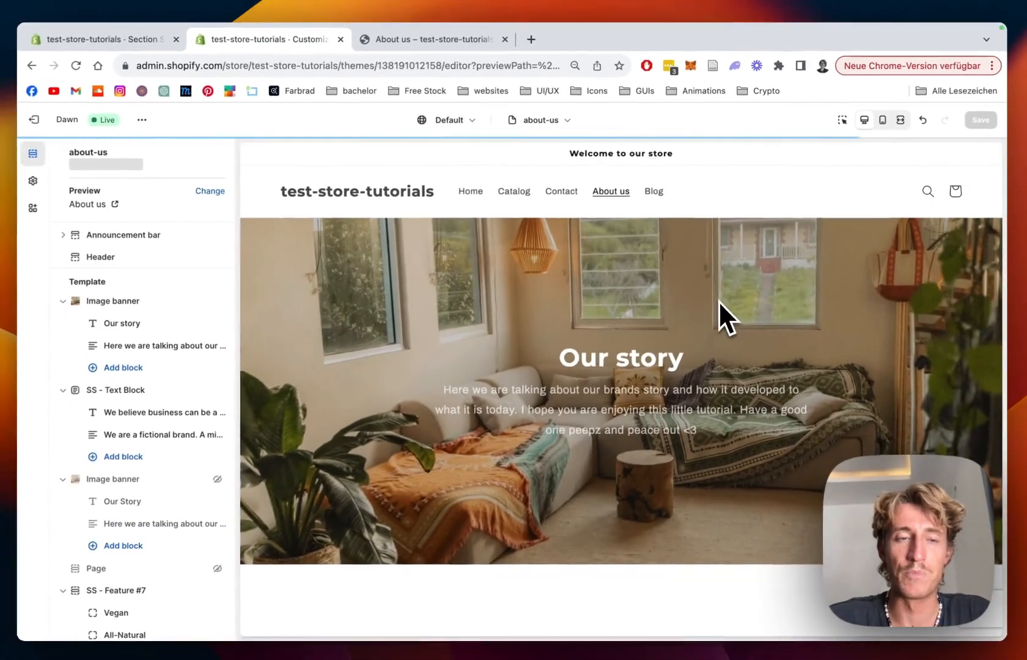
Step: Find the "about us" section and add it as a new section at the end of the about-us template
scroll(631, 278, down, 5)
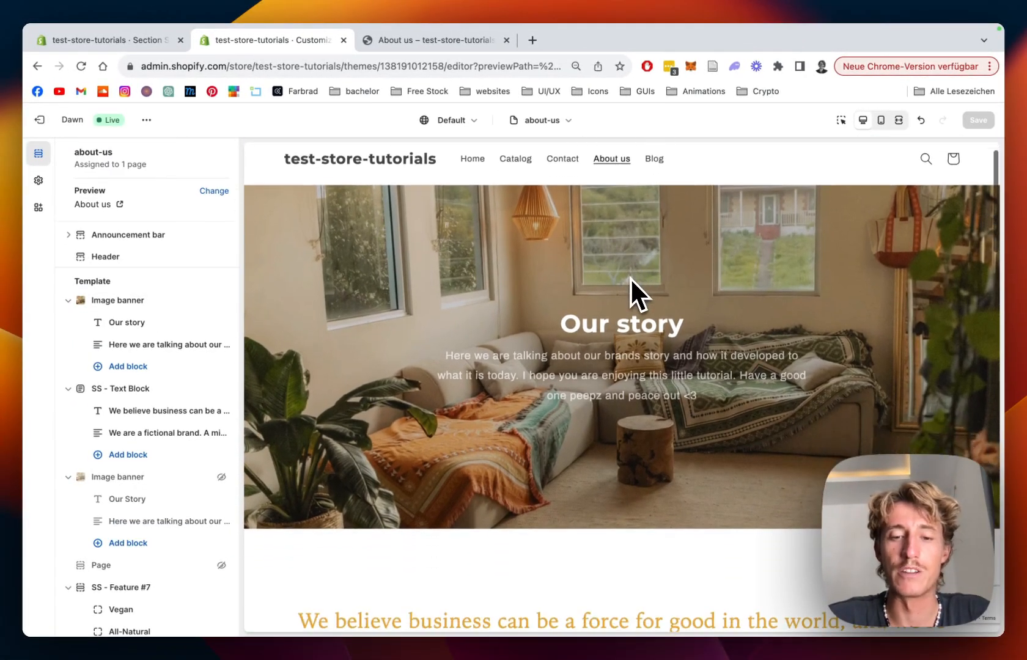
scroll(631, 277, down, 5)
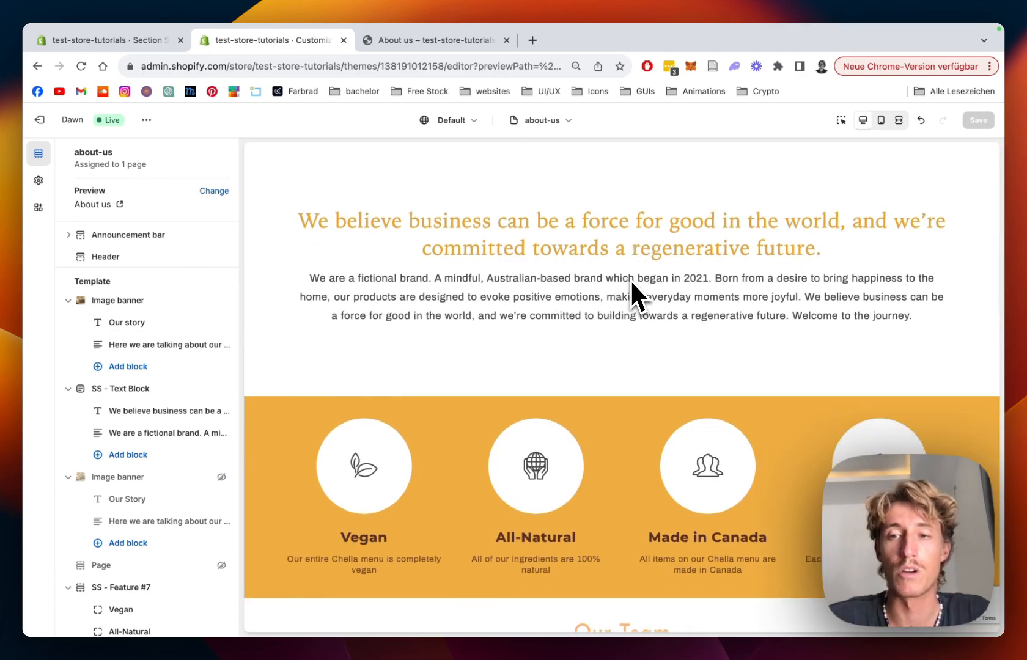
scroll(631, 280, up, 1)
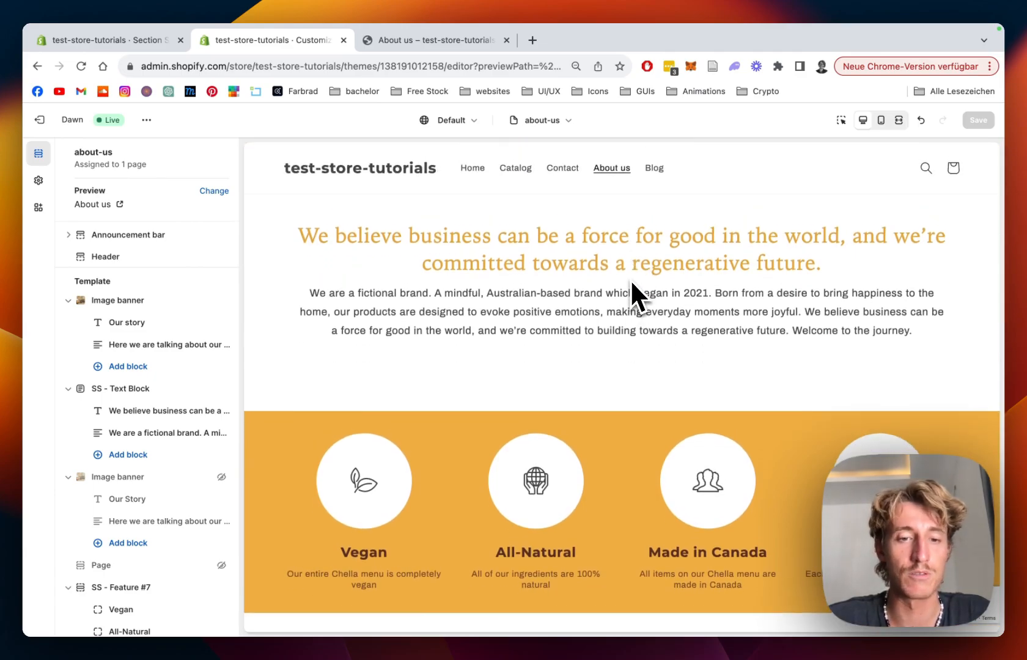
scroll(631, 283, down, 8)
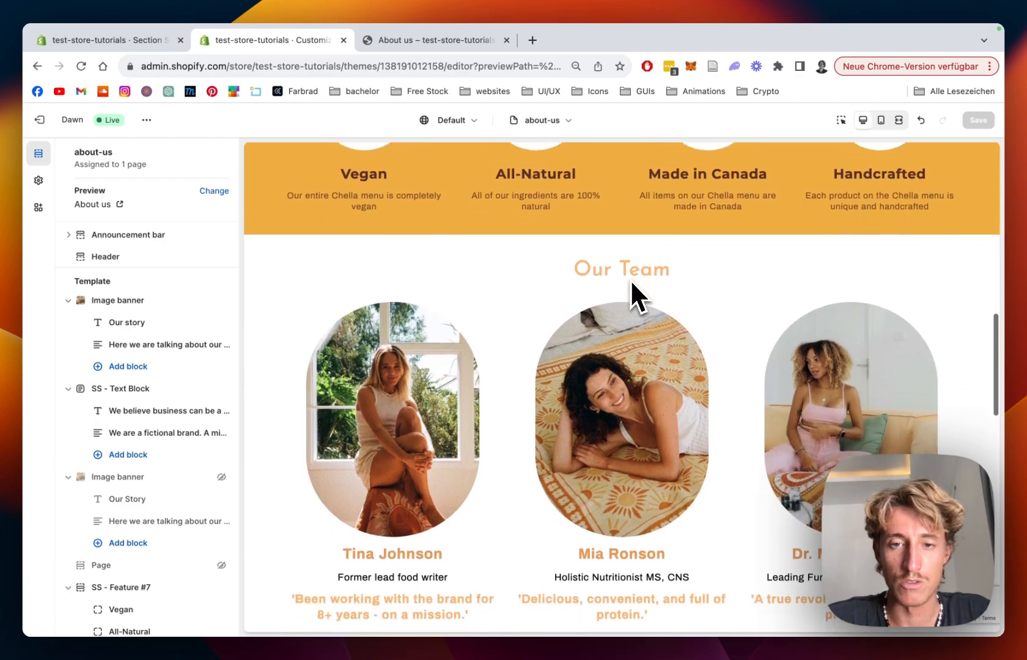
scroll(636, 278, down, 2)
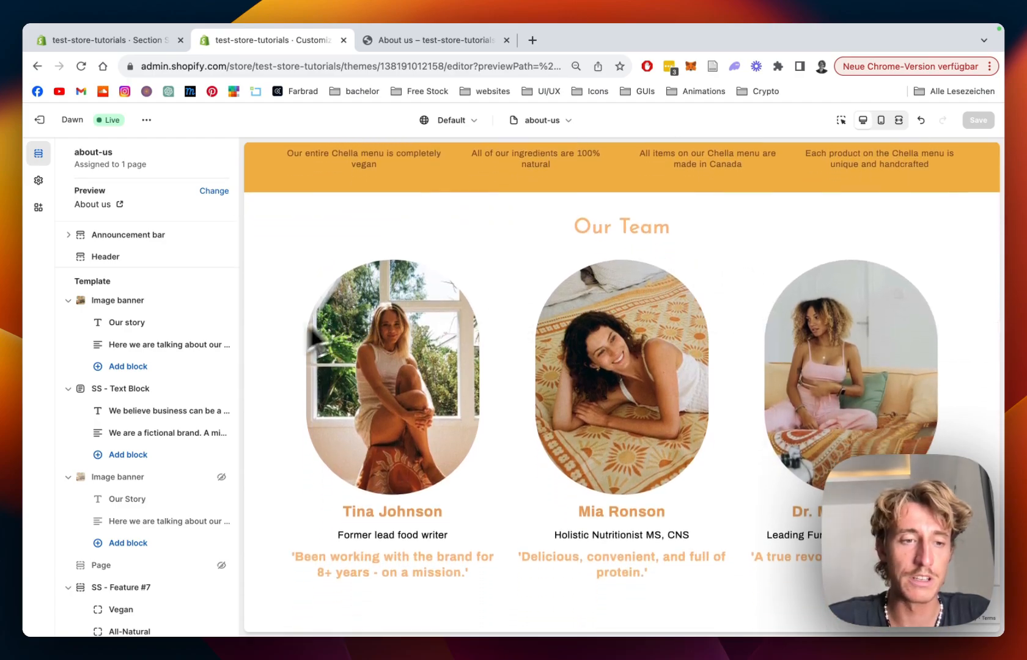
scroll(114, 396, down, 10)
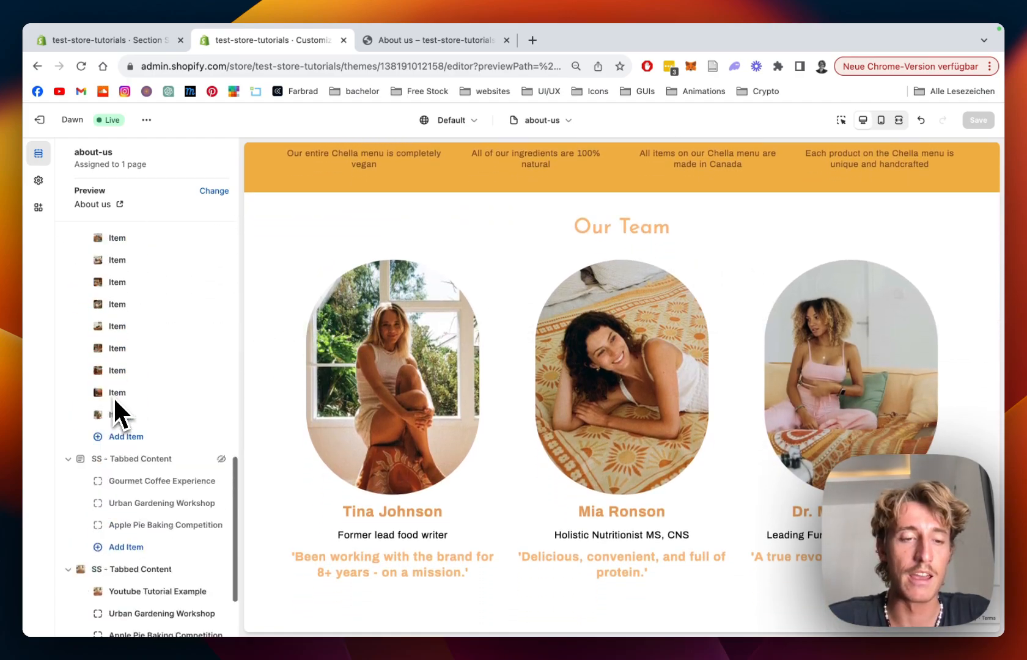
scroll(114, 396, down, 3)
click(150, 586)
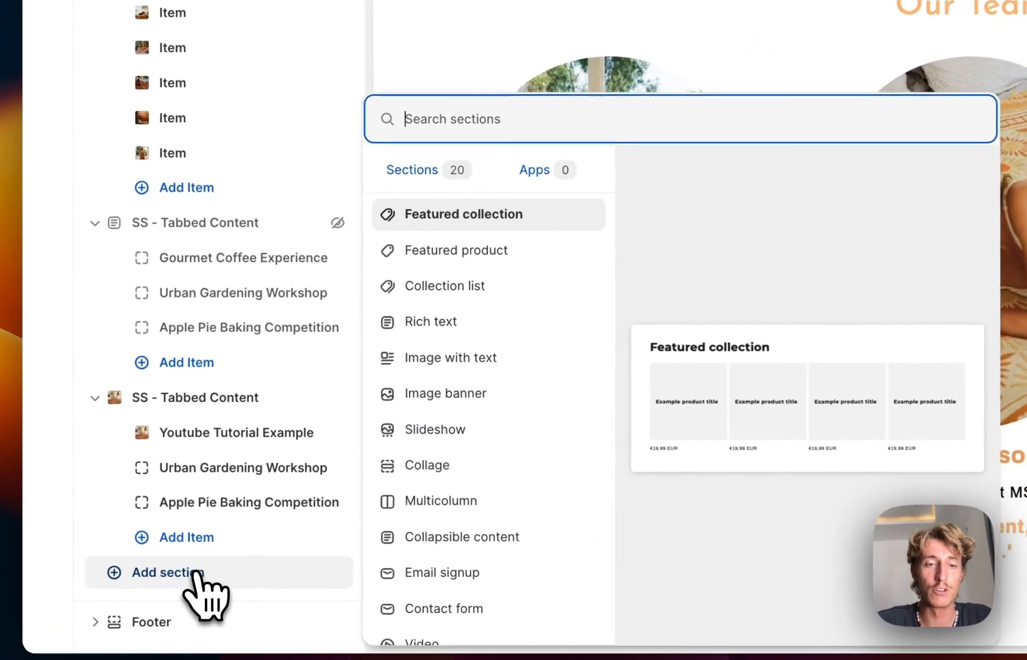
text(abou)
text(t us)
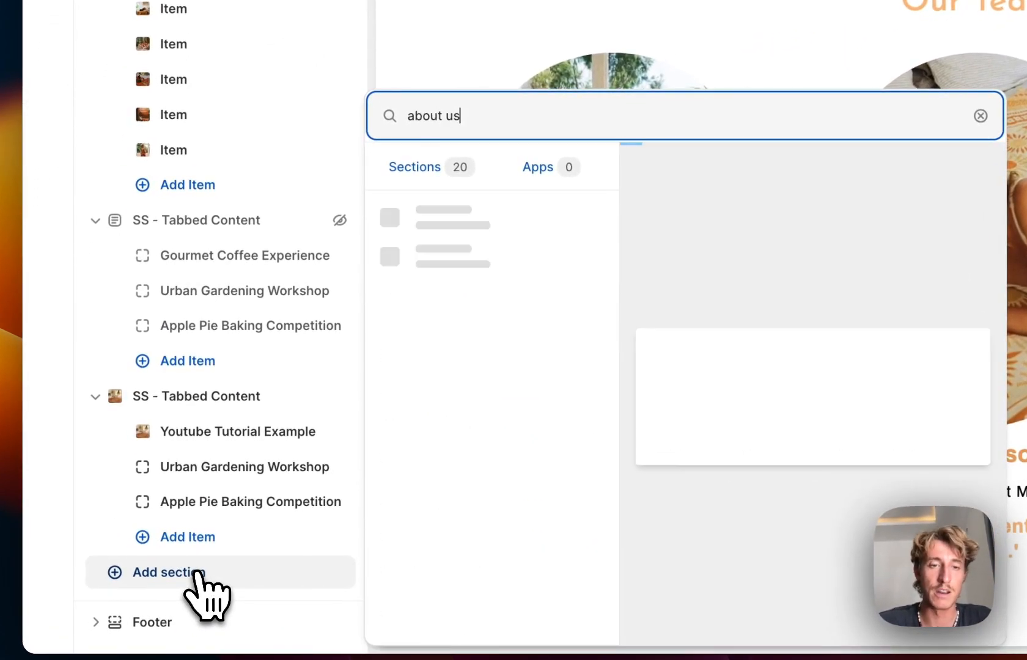
click(483, 211)
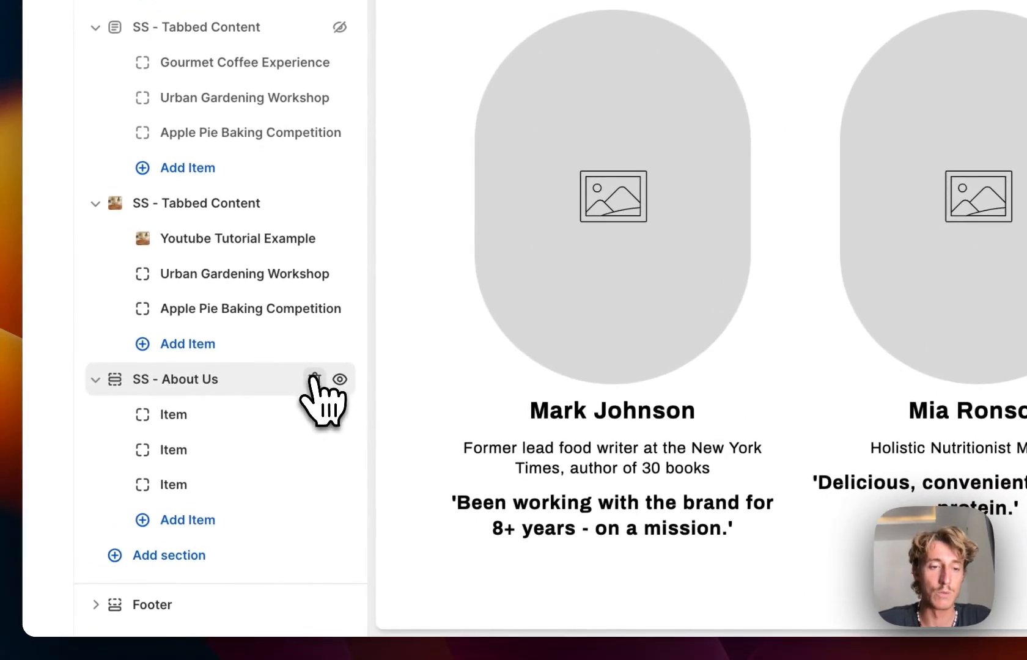
Step: Delete the newly added SS - About Us section from the end of the template
click(313, 379)
scroll(309, 401, up, 10)
scroll(308, 403, down, 3)
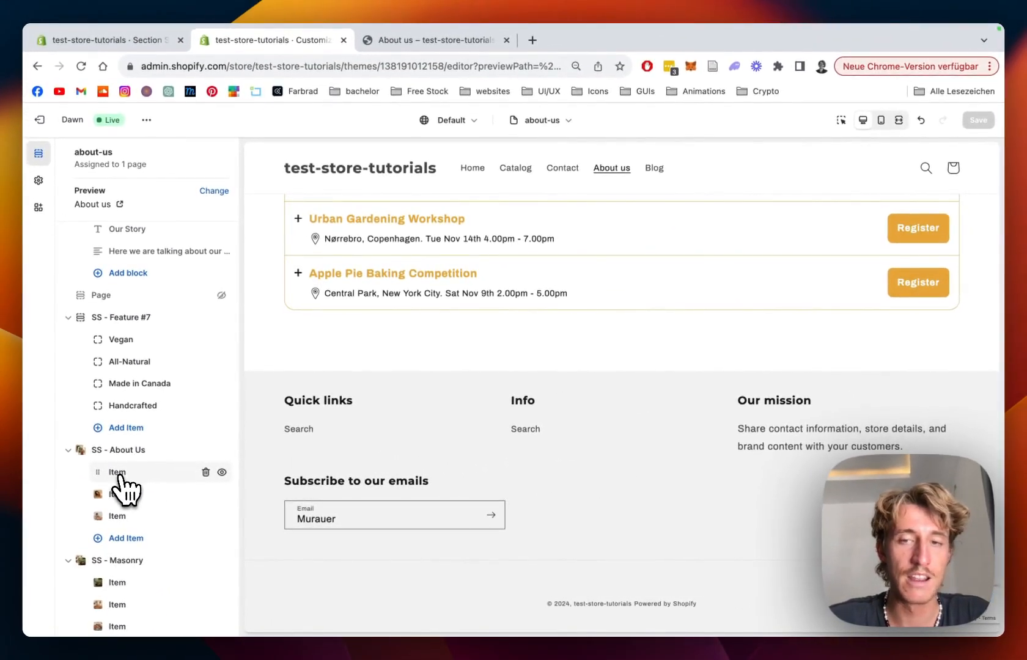
Step: Replace the first team member's image in the SS - About Us section with Bildschirmfoto_2023-11-24_um_17.23.43
scroll(580, 393, up, 20)
scroll(580, 394, down, 12)
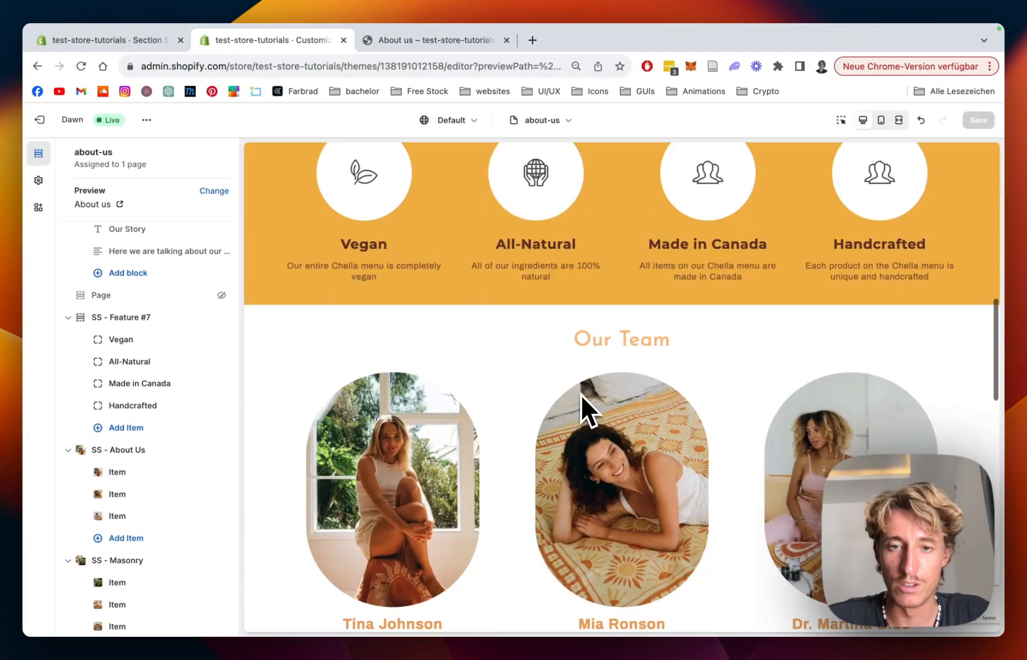
scroll(580, 394, down, 4)
scroll(580, 394, up, 2)
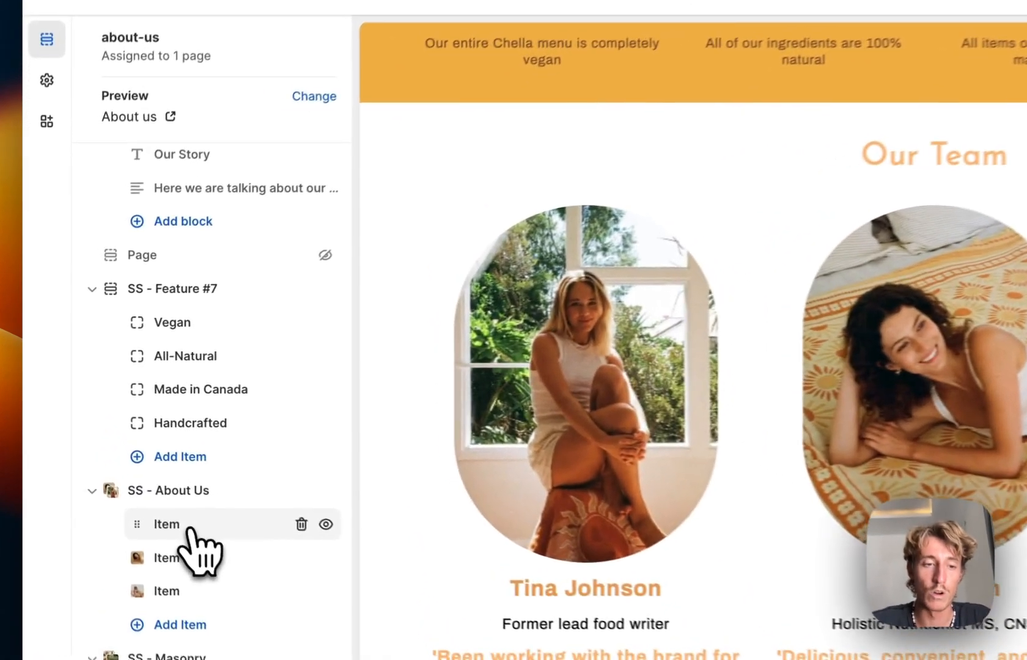
click(122, 473)
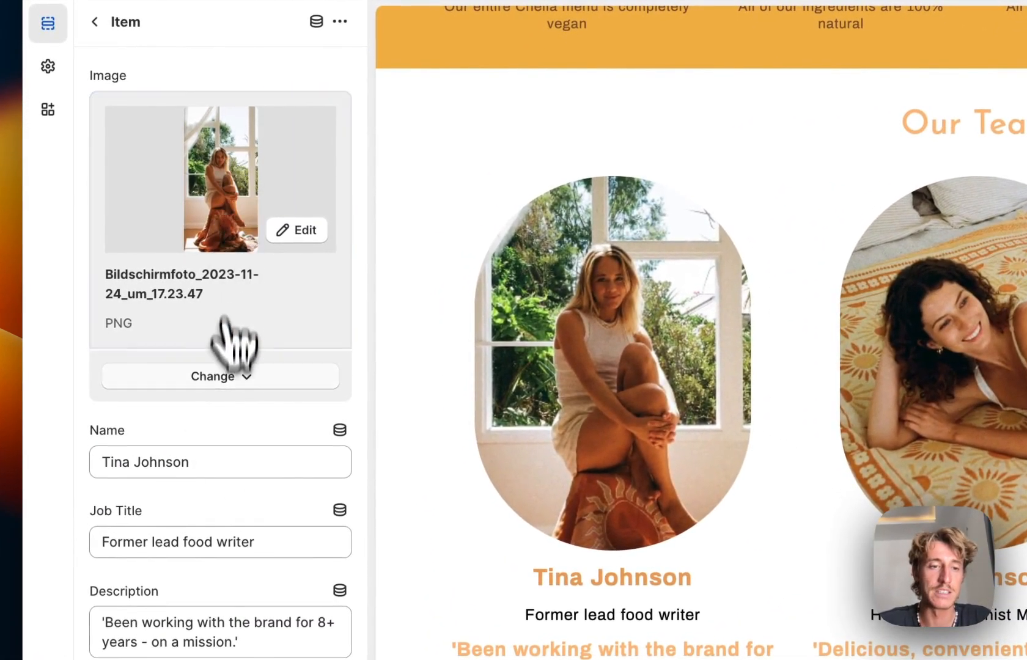
click(233, 379)
click(221, 428)
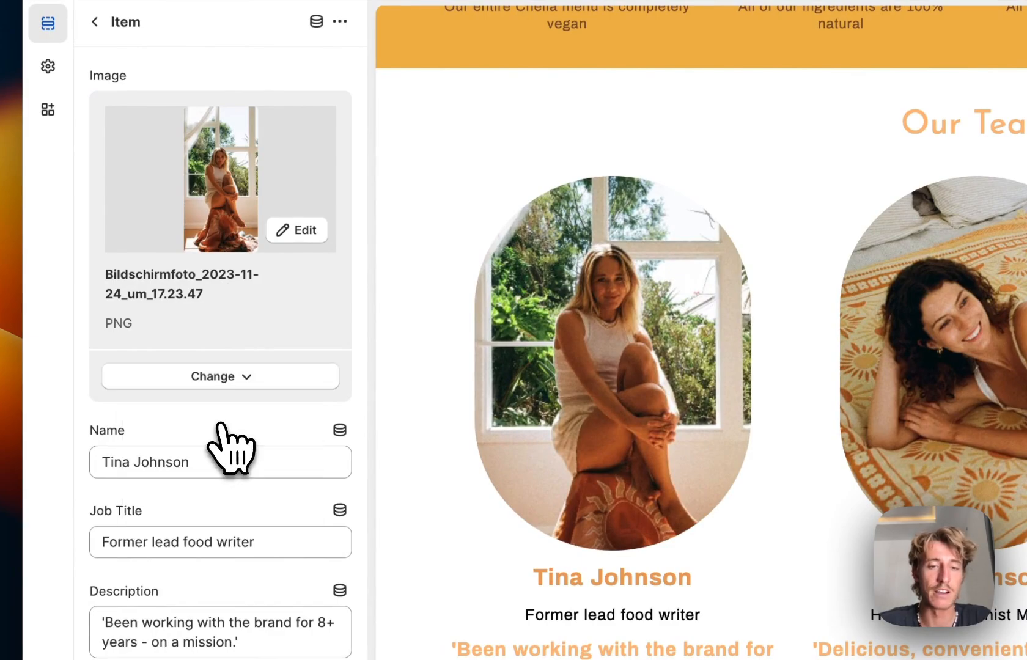
scroll(706, 355, down, 5)
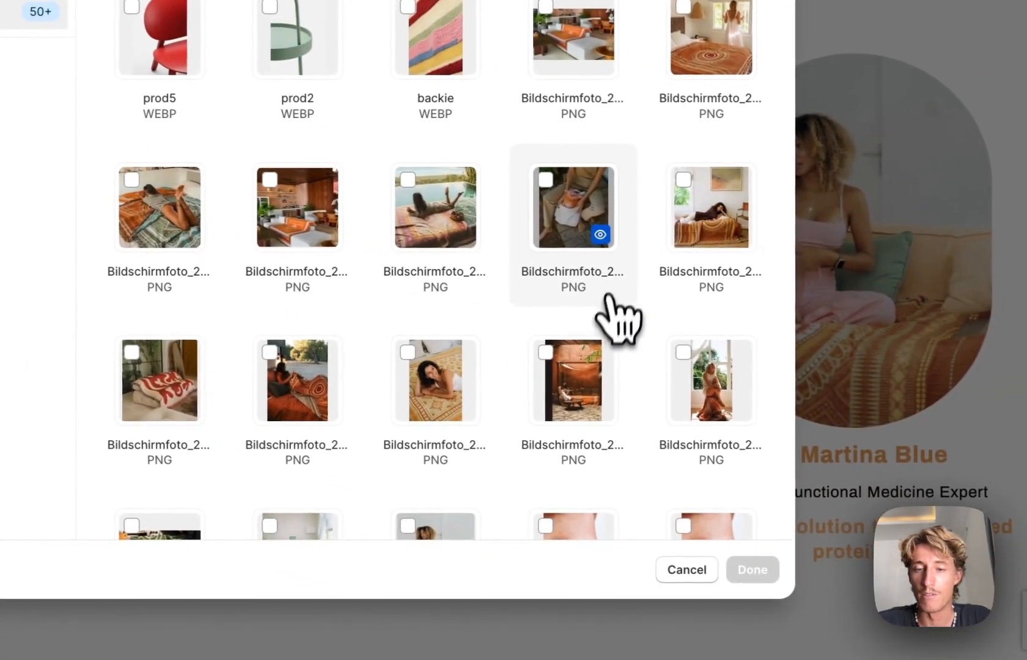
click(703, 202)
click(751, 570)
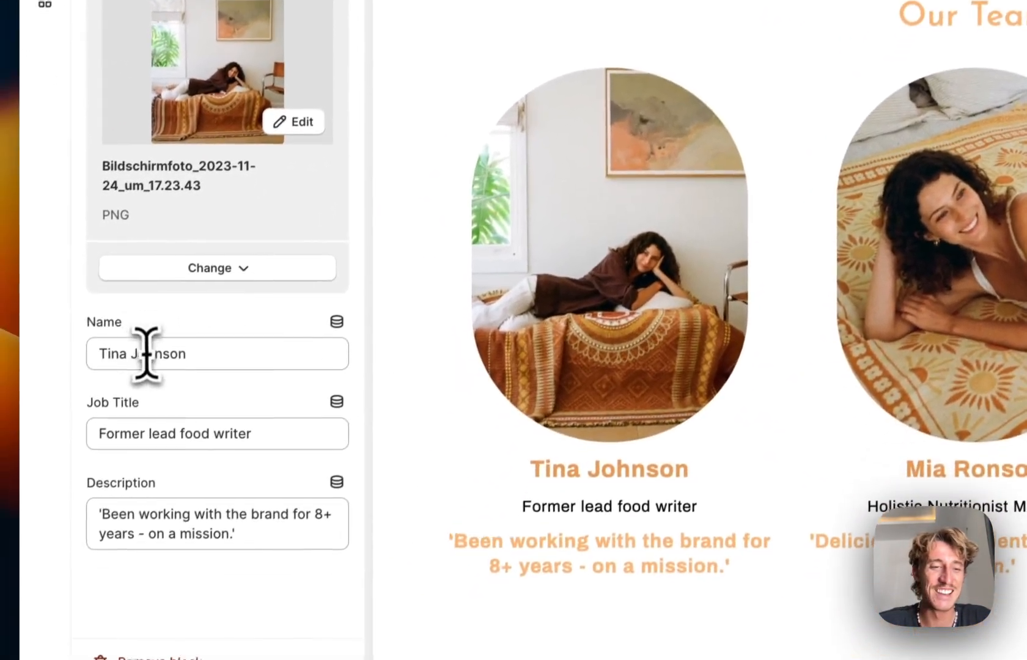
Step: Change the first team member's first name and set the job title to "Former lead food tester"
double_click(104, 407)
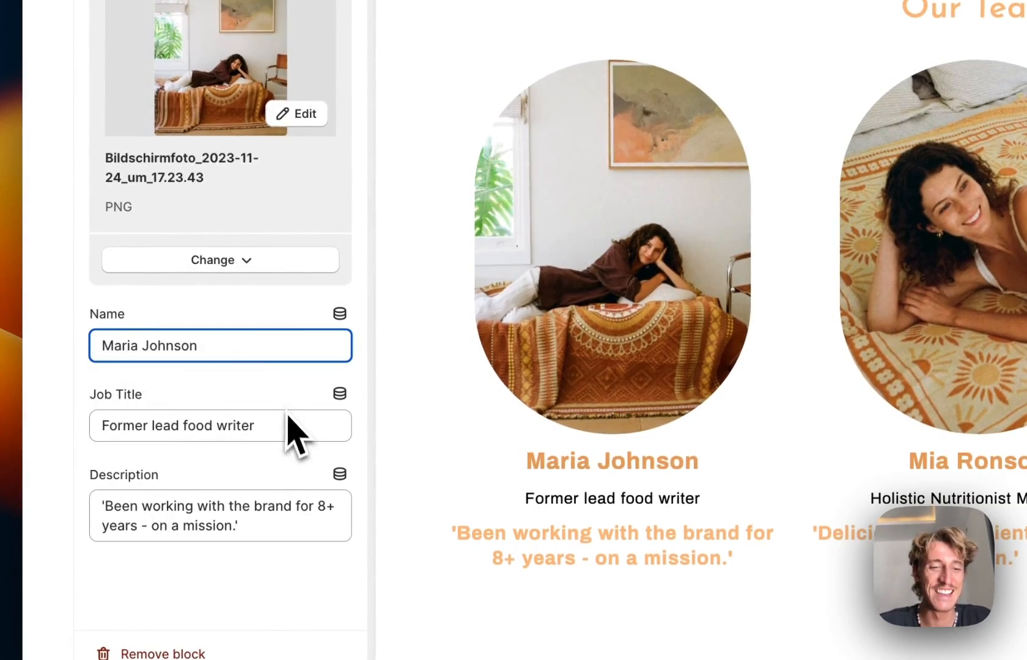
drag(287, 422, 19, 412)
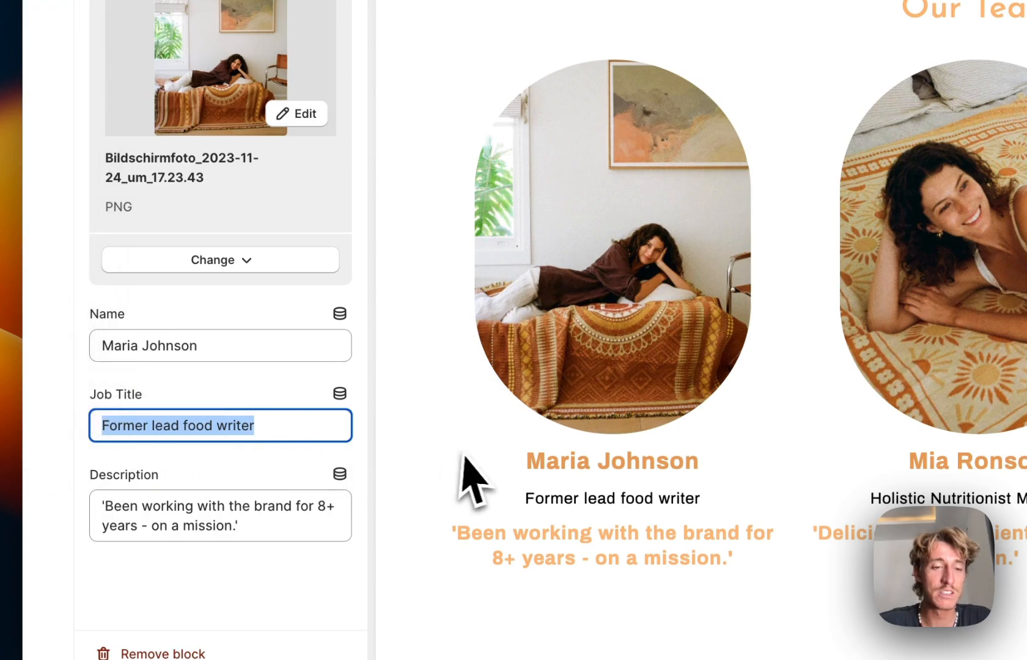
double_click(244, 428)
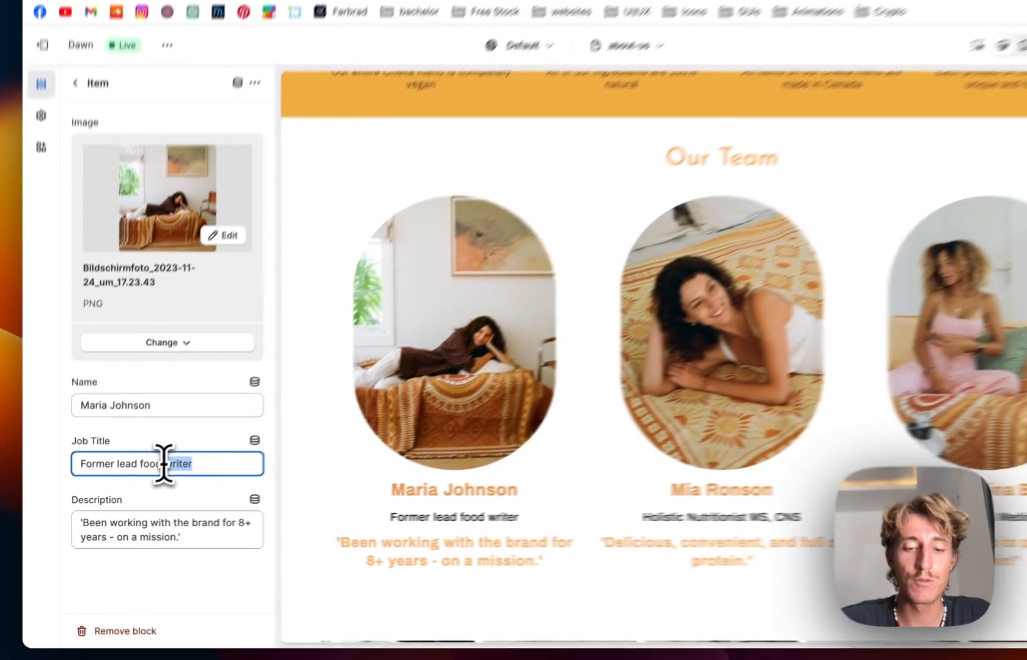
text(tester)
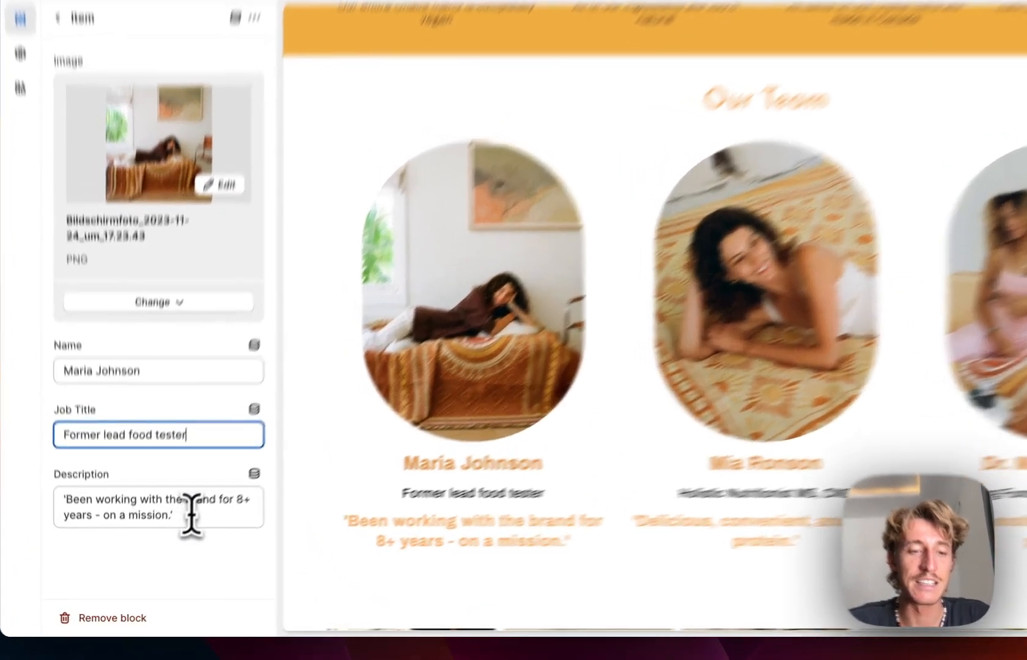
Step: Set the years of experience in the first team member's description to 12+
click(148, 535)
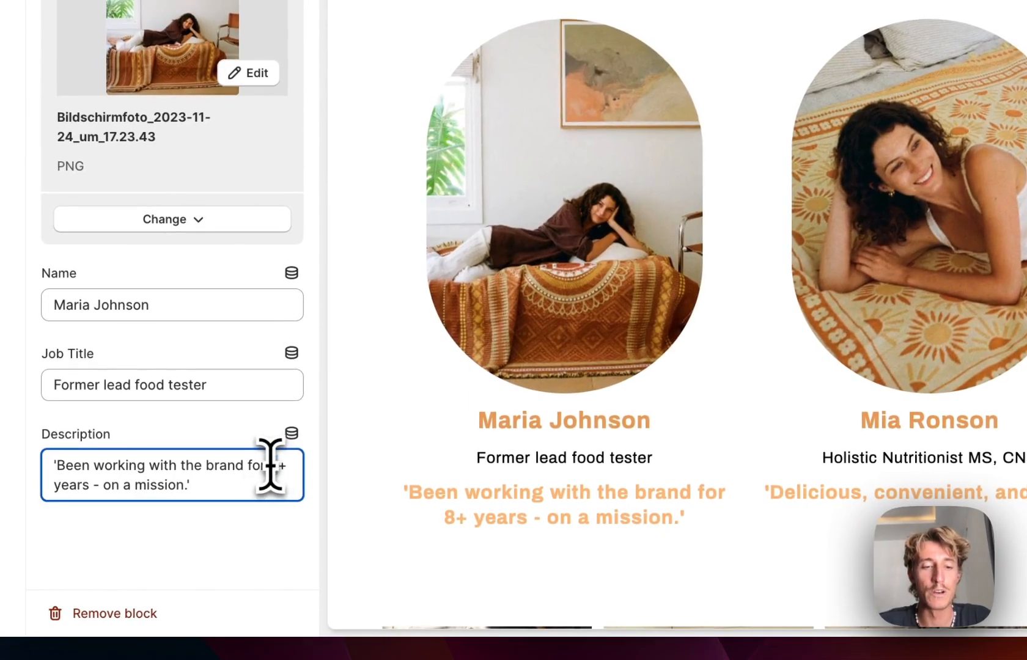
double_click(269, 465)
text(12)
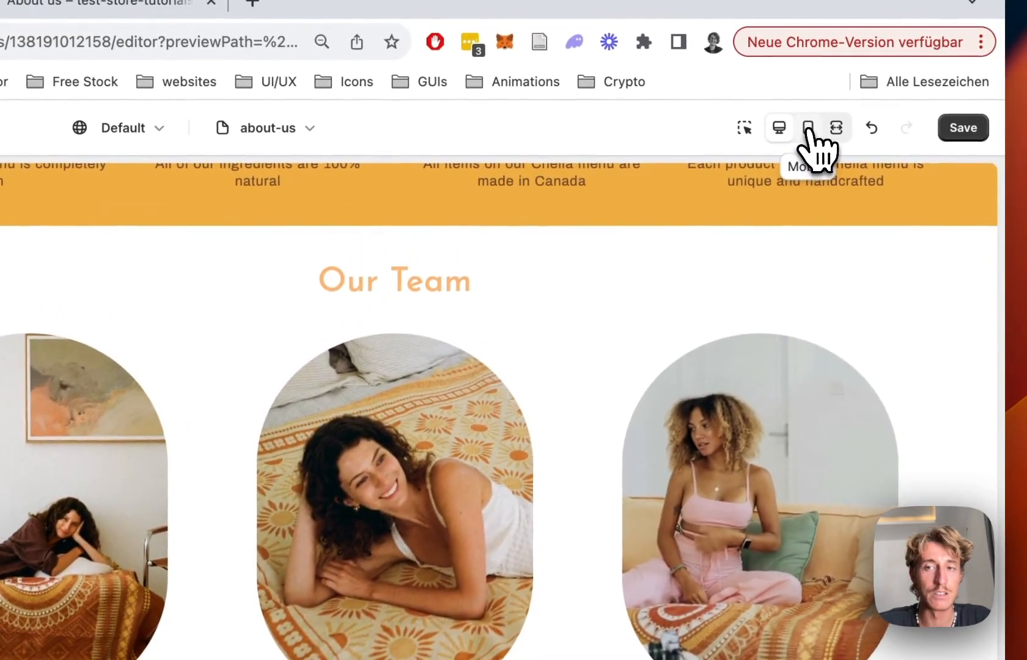
Step: Review the team section in the mobile preview and return to the desktop preview
click(807, 127)
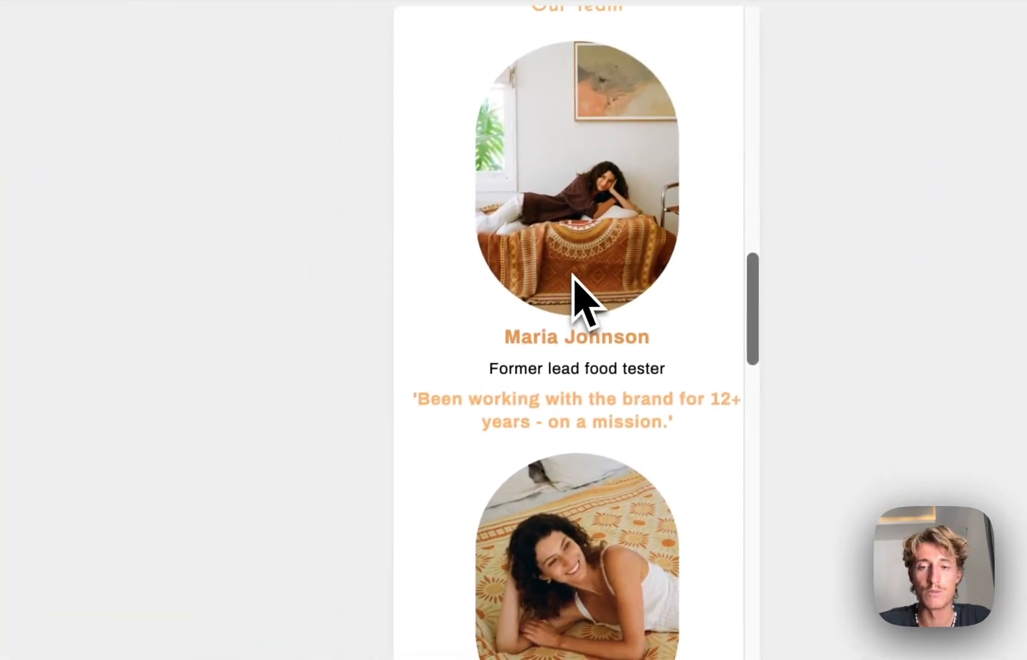
scroll(578, 287, down, 3)
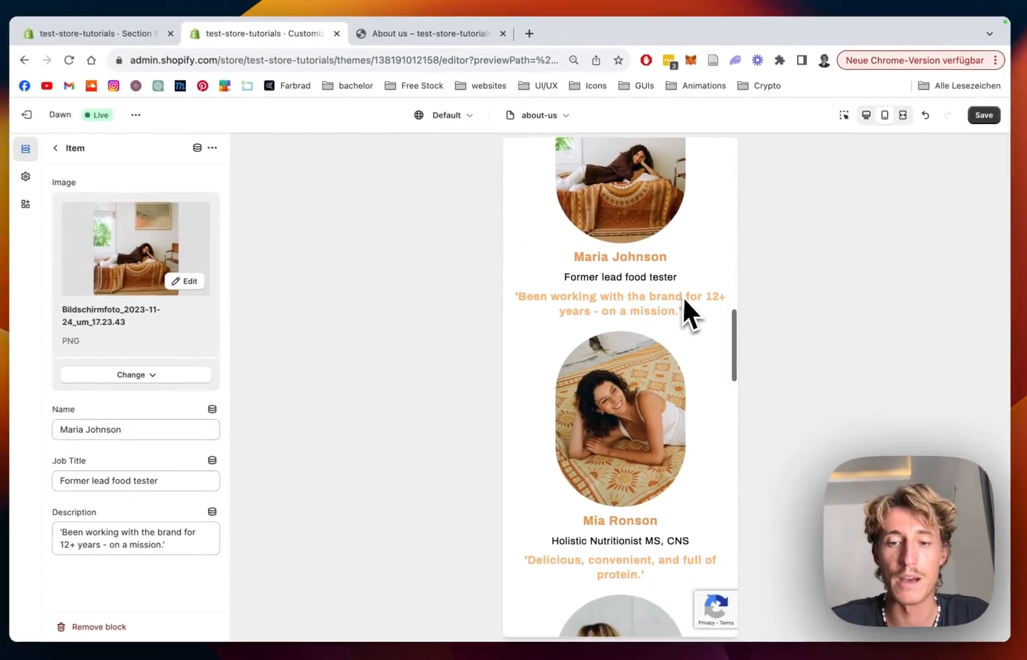
scroll(666, 317, down, 3)
scroll(686, 300, down, 3)
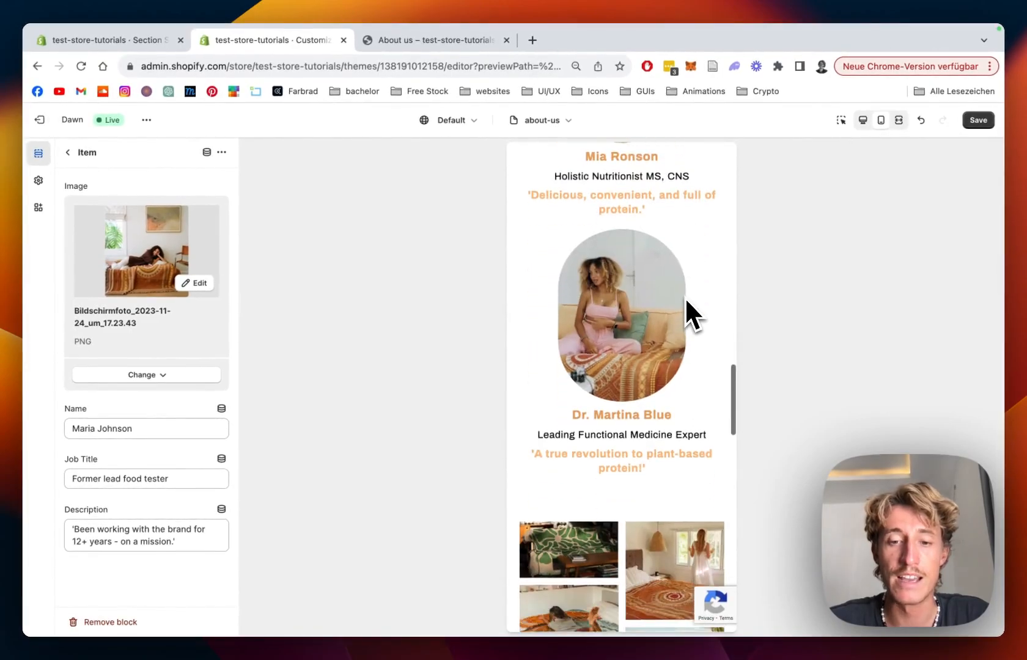
scroll(686, 299, up, 8)
scroll(684, 297, up, 1)
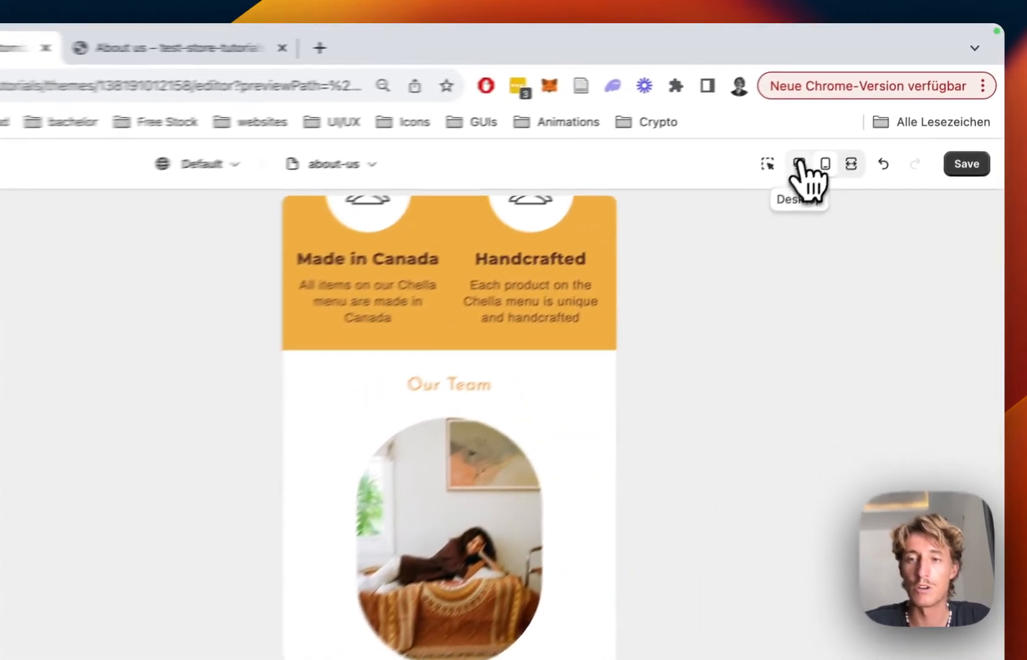
click(863, 120)
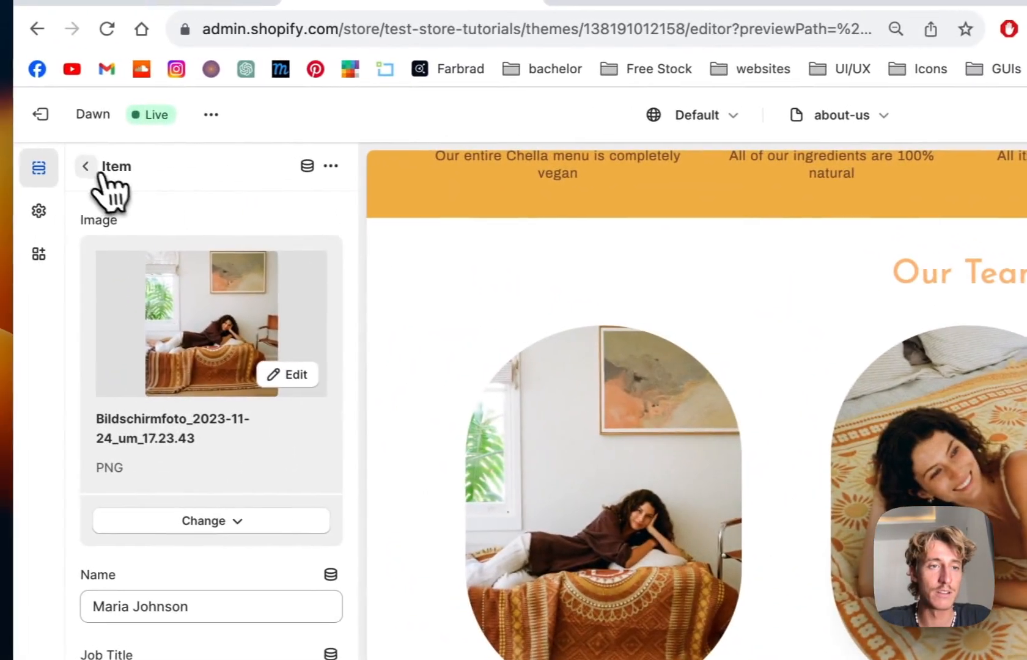
Step: Set the SS - About Us section's Heading Size to 44 px and Heading Curve Radius to 840, and save the template
click(86, 166)
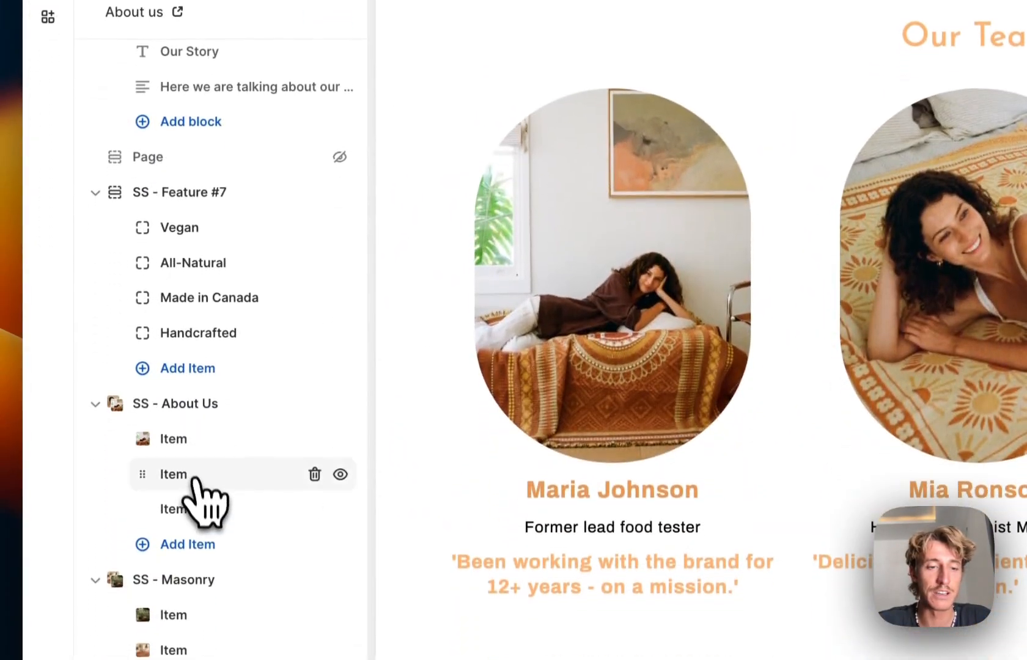
click(194, 403)
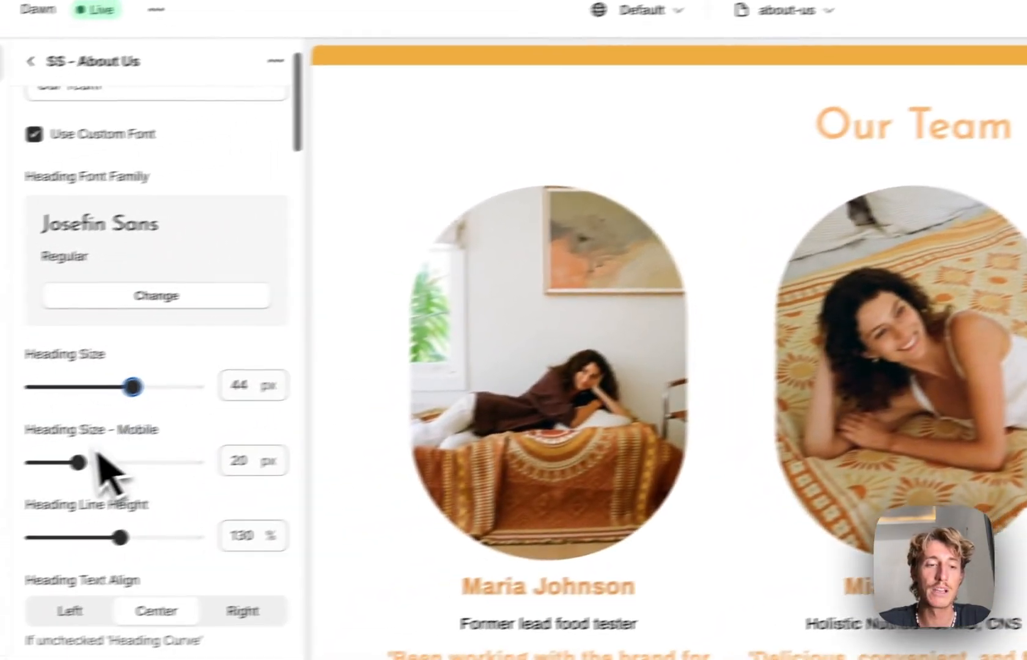
scroll(106, 474, down, 5)
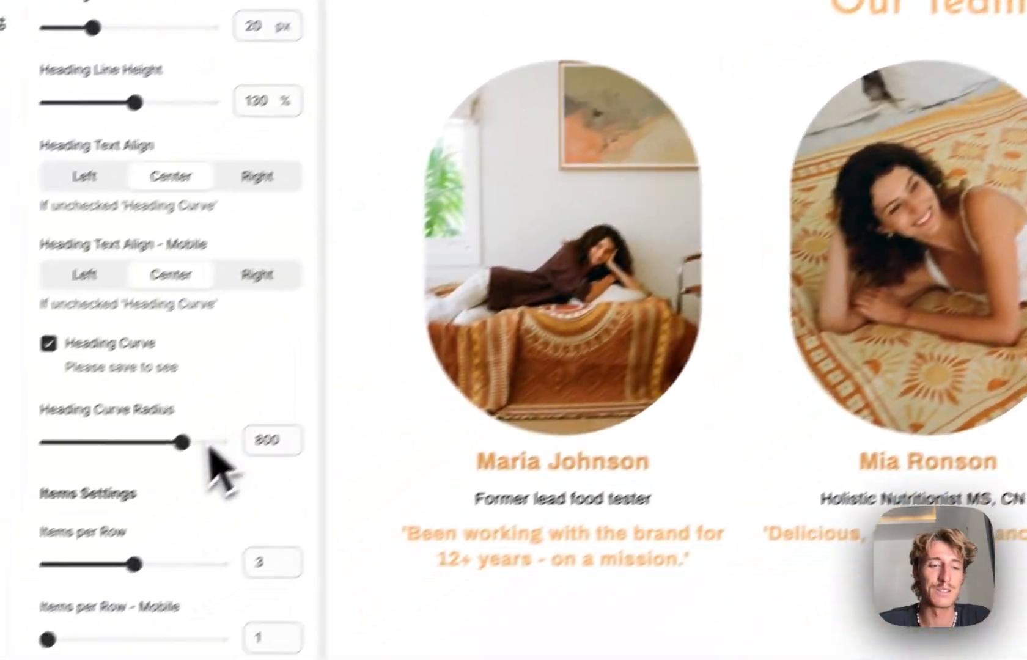
drag(208, 442, 238, 408)
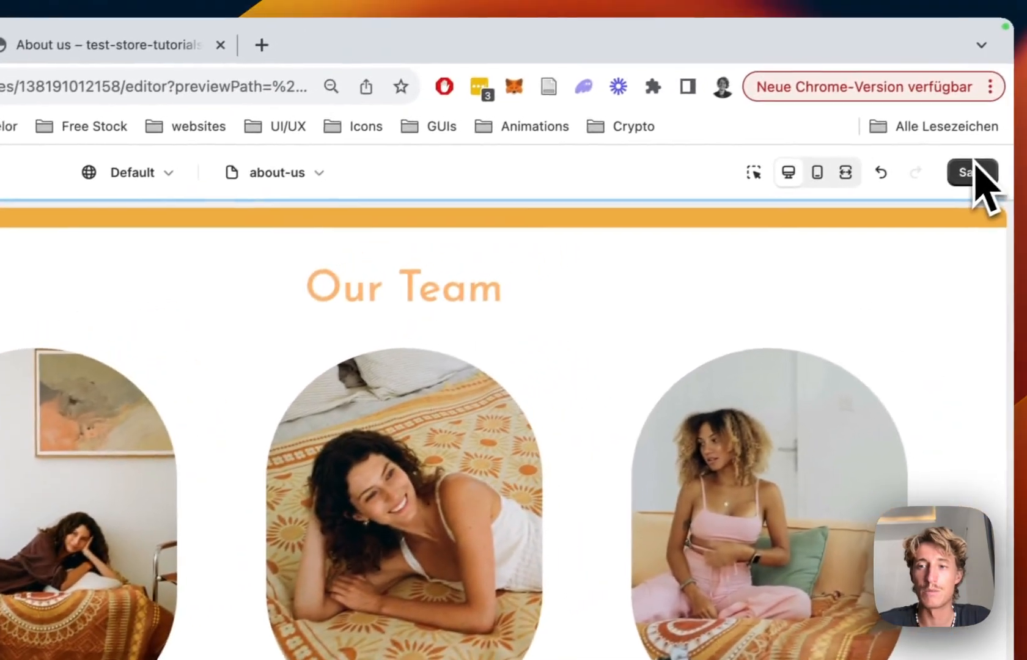
click(970, 172)
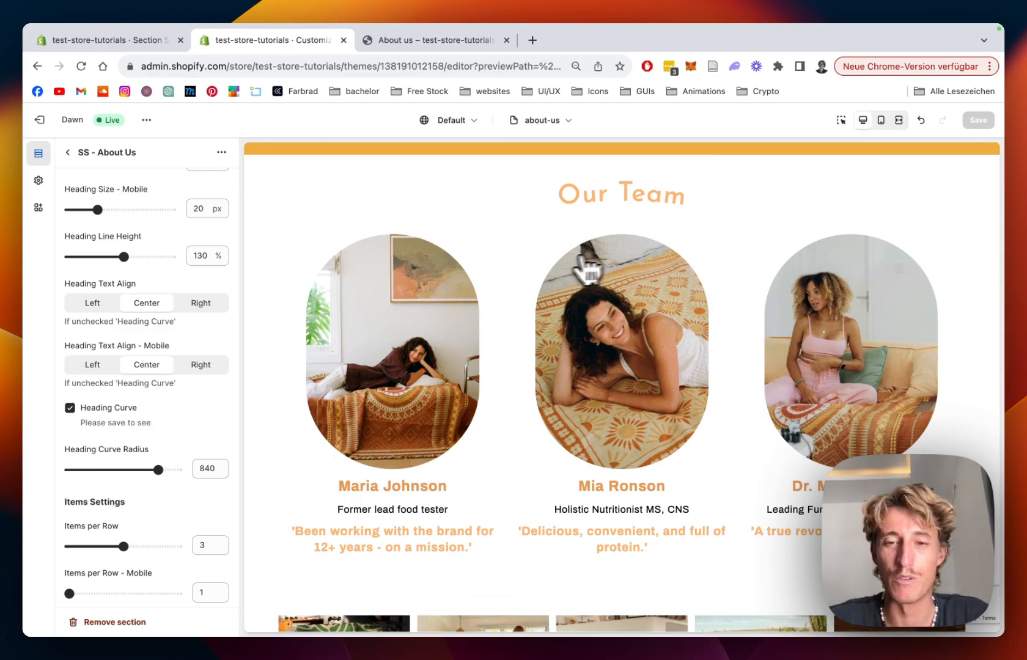
Step: Try 4 items per row in the team section and set it back to 3
scroll(135, 364, down, 5)
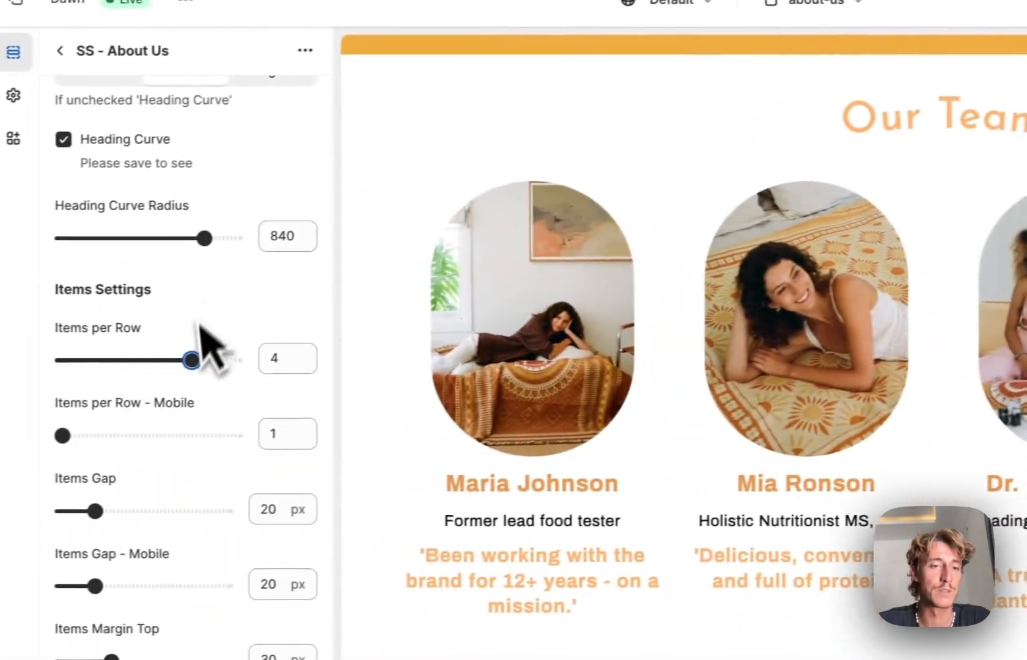
drag(212, 357, 169, 359)
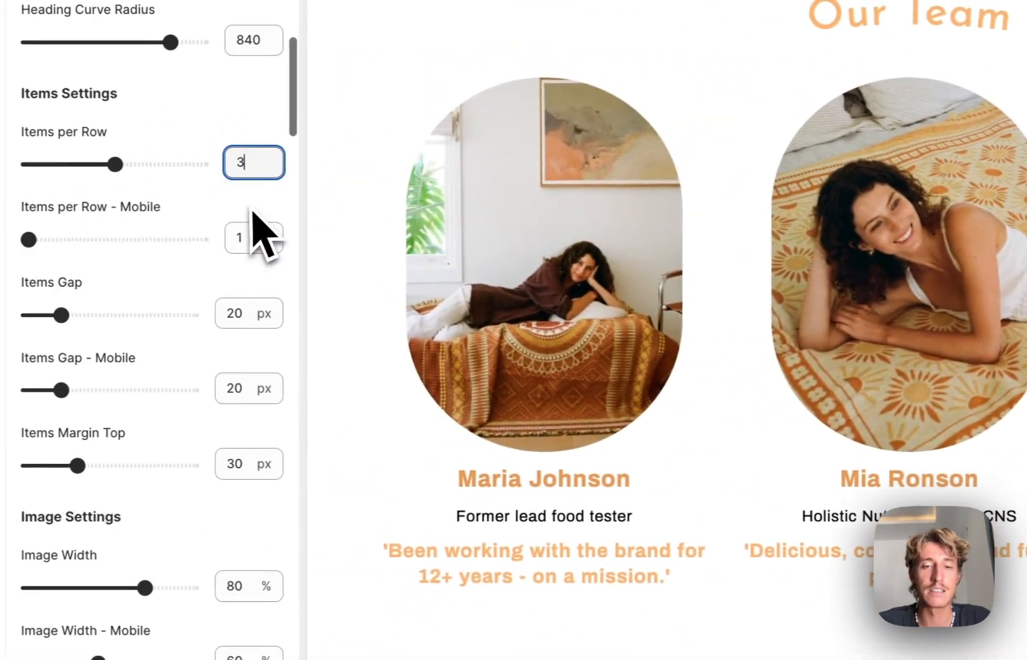
scroll(918, 474, down, 4)
scroll(953, 322, up, 2)
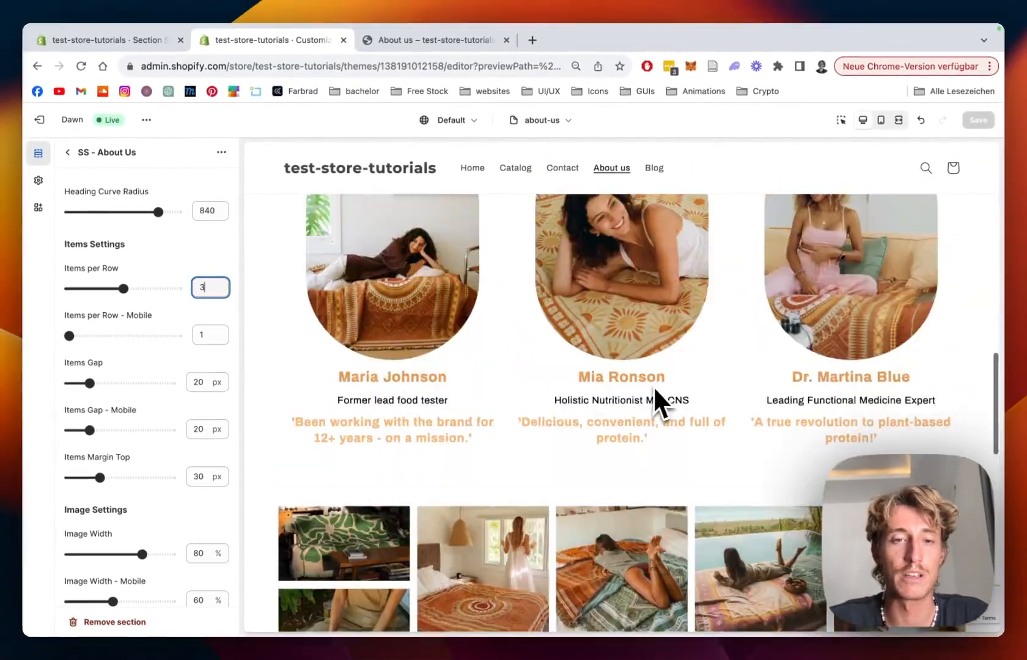
Step: Set the desktop Image Width of the team section to 72 %
scroll(651, 391, up, 2)
scroll(135, 415, down, 5)
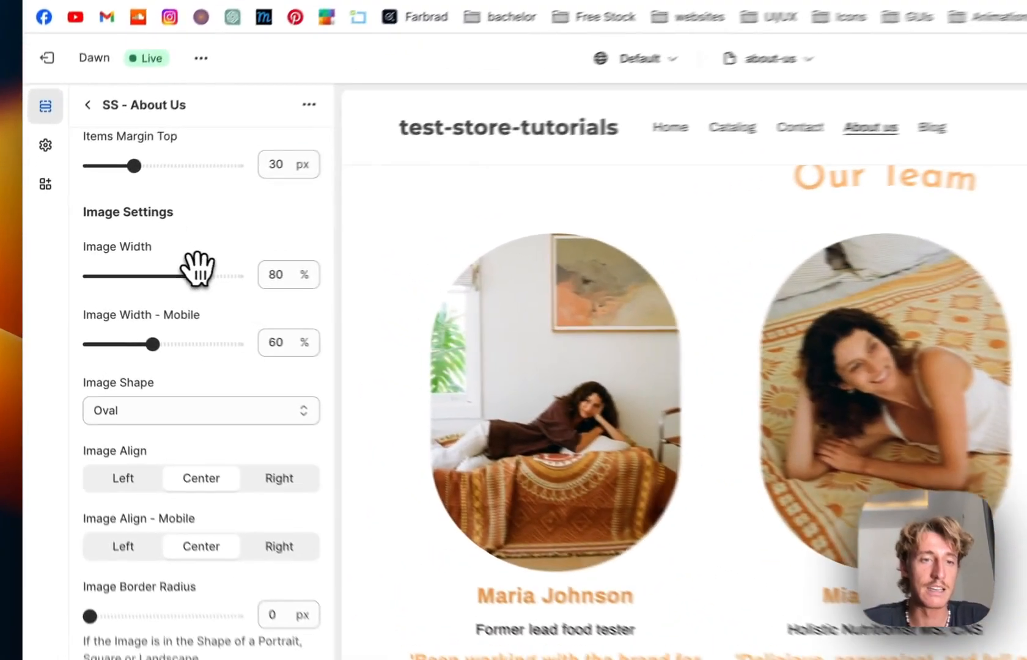
drag(143, 269, 136, 269)
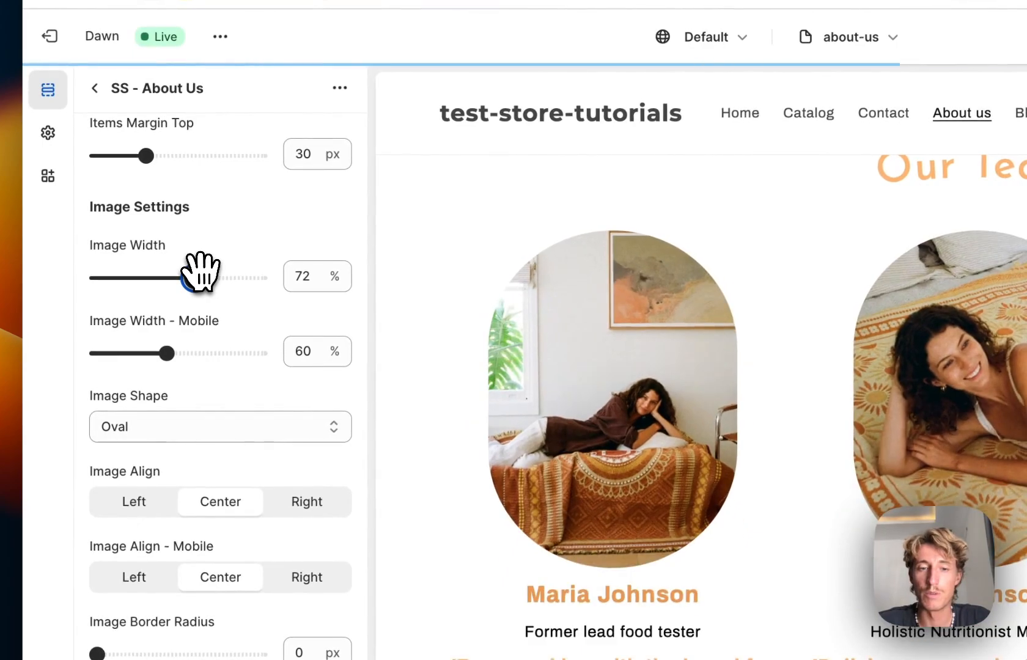
Step: Try the High Triagle and Portrait image shapes for the team photos and switch back to Oval
scroll(202, 272, down, 3)
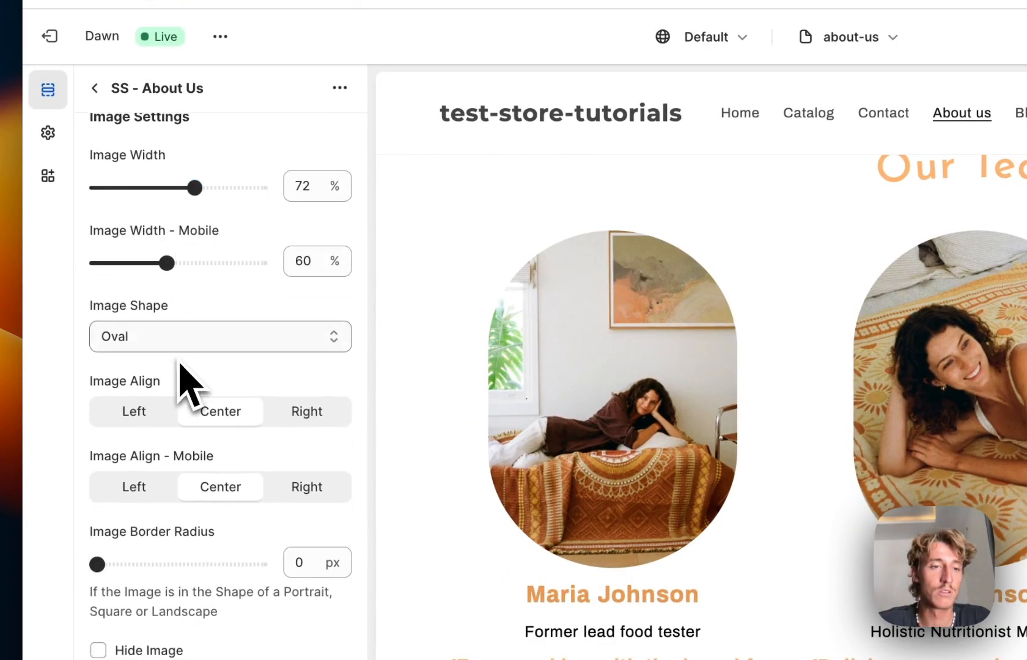
click(185, 340)
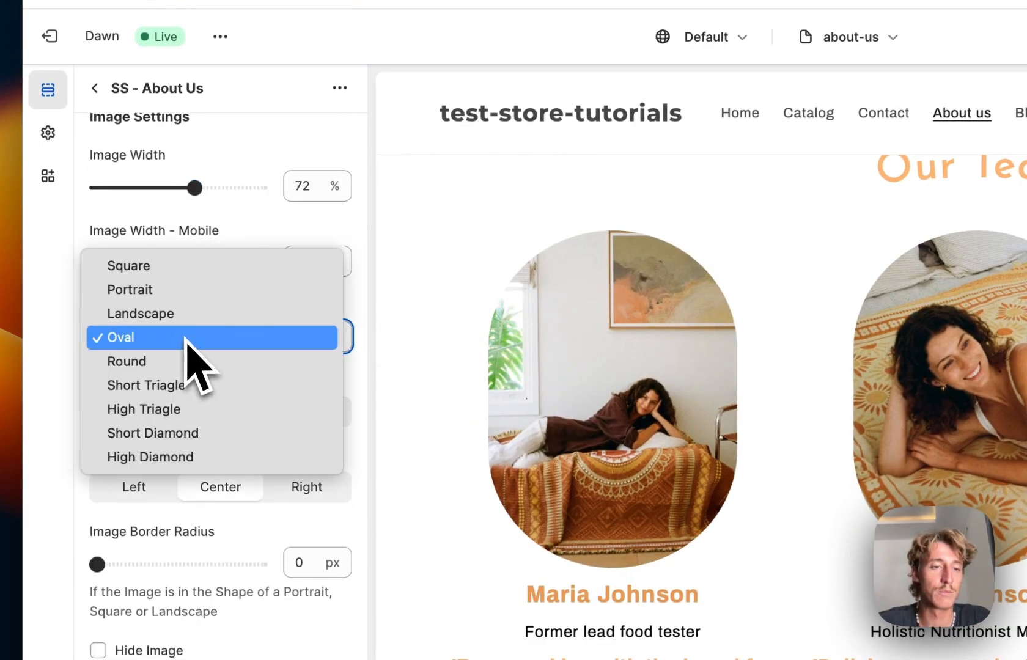
click(159, 417)
click(223, 341)
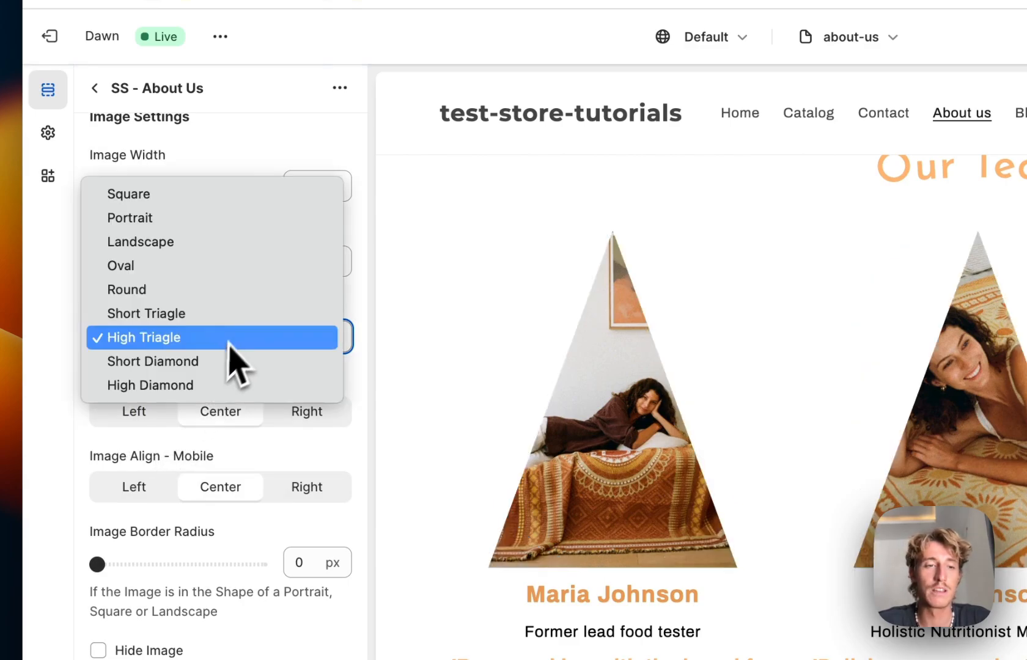
click(199, 218)
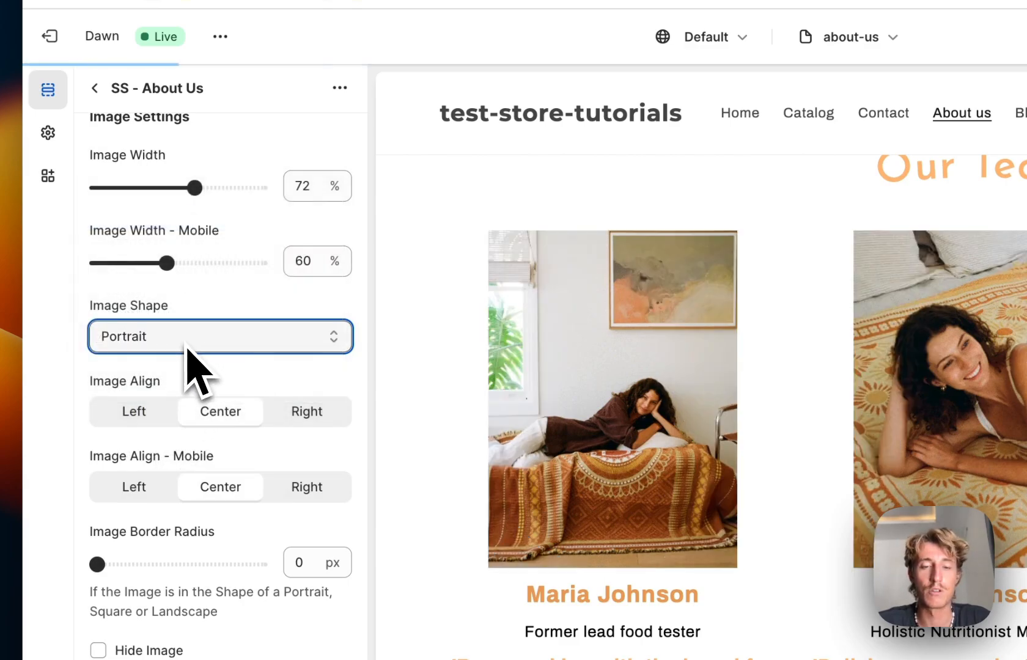
click(187, 343)
click(178, 396)
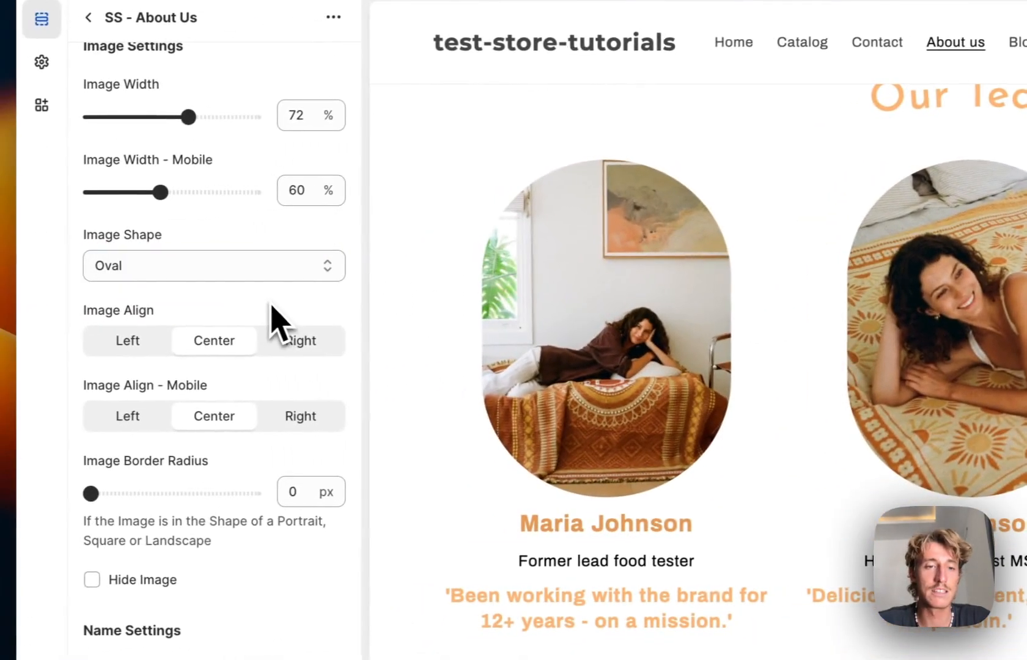
Step: Hide the team member images with the section's Hide Image option
scroll(219, 306, down, 2)
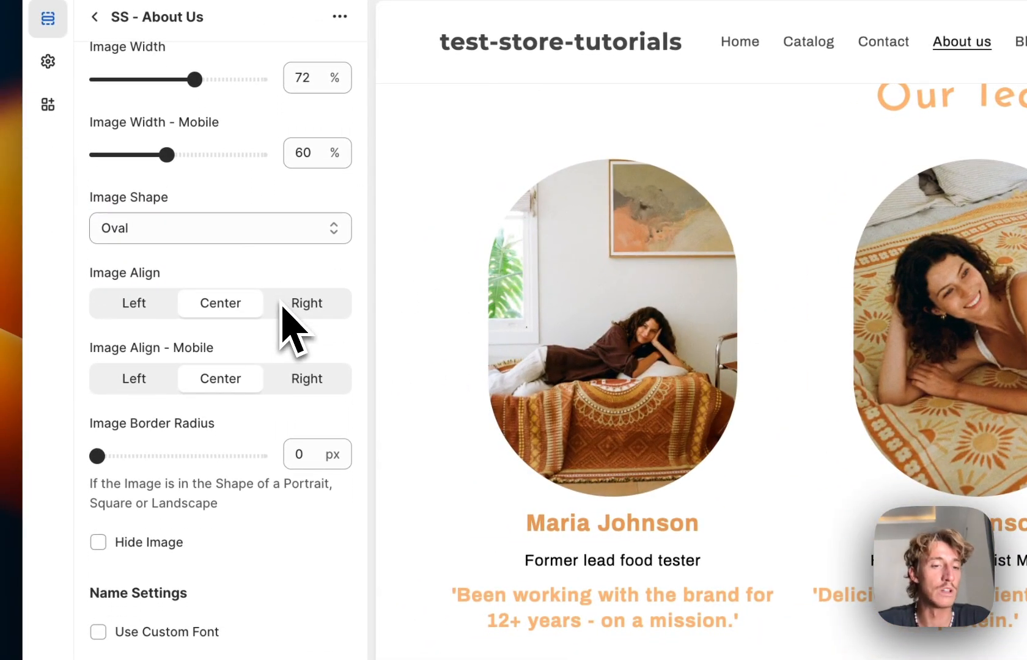
scroll(281, 306, down, 5)
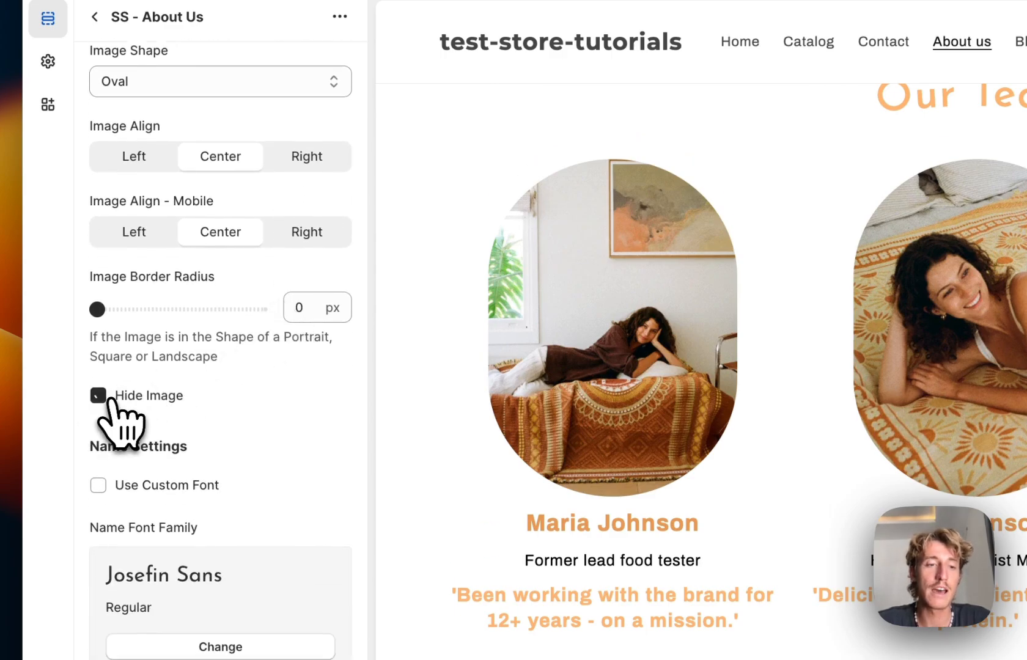
click(107, 398)
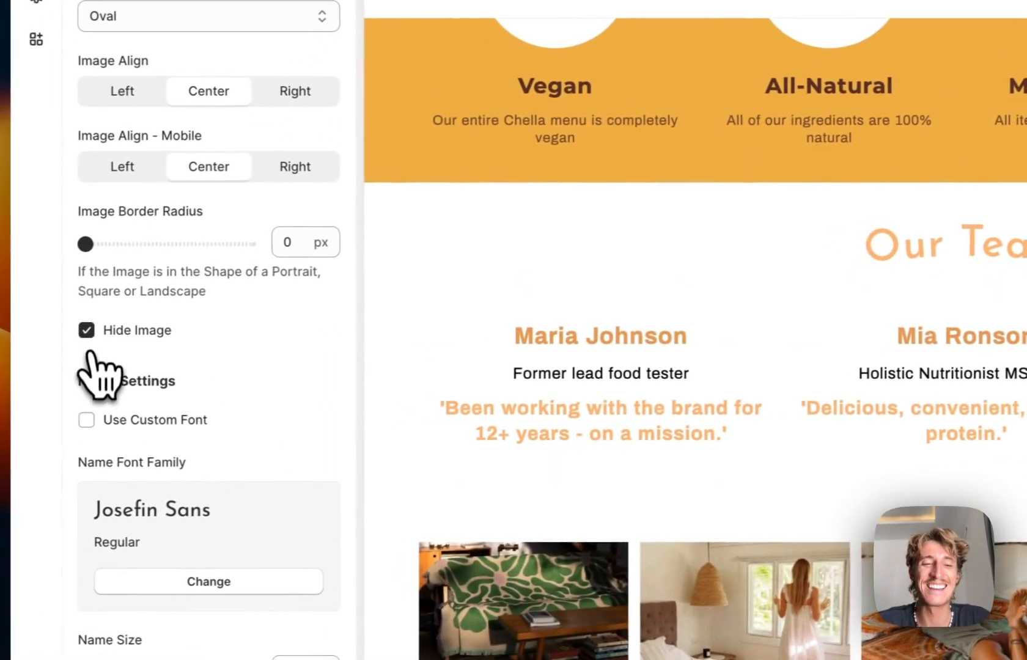
Step: Show the team member images again by disabling Hide Image, and set the Name Size to 34 px
click(99, 397)
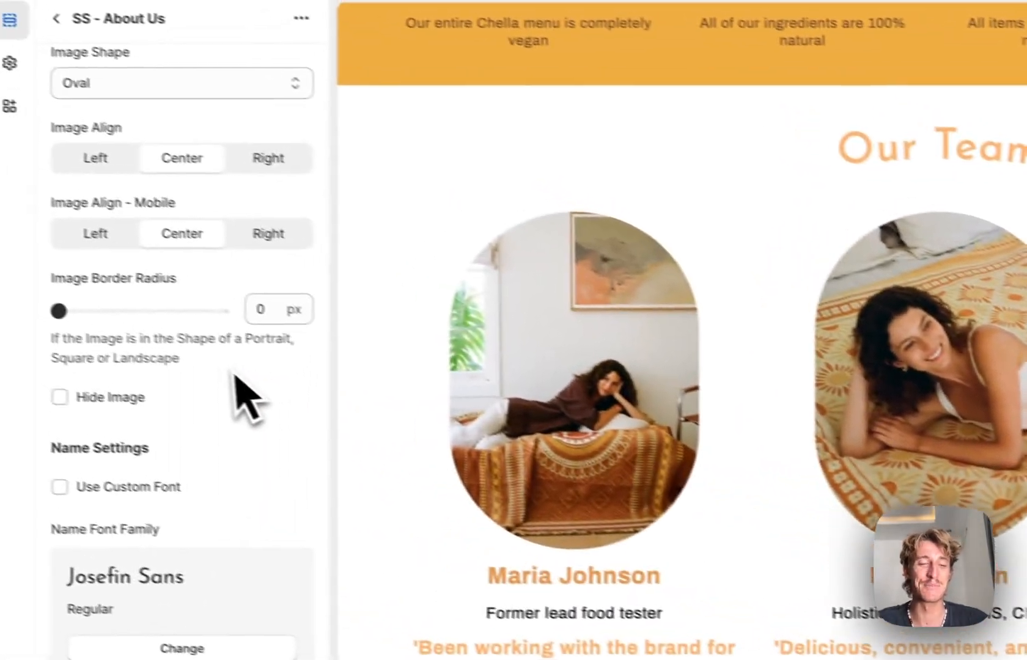
scroll(236, 376, down, 8)
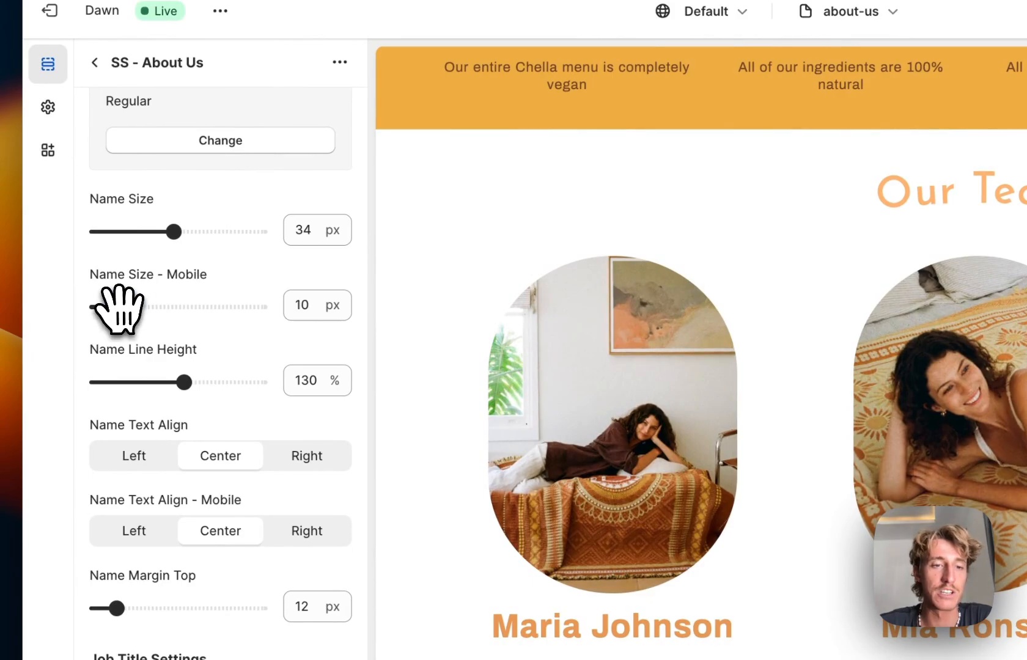
Step: Change the team section's Heading Color to the red swatch in the Section Colors settings
scroll(252, 263, down, 10)
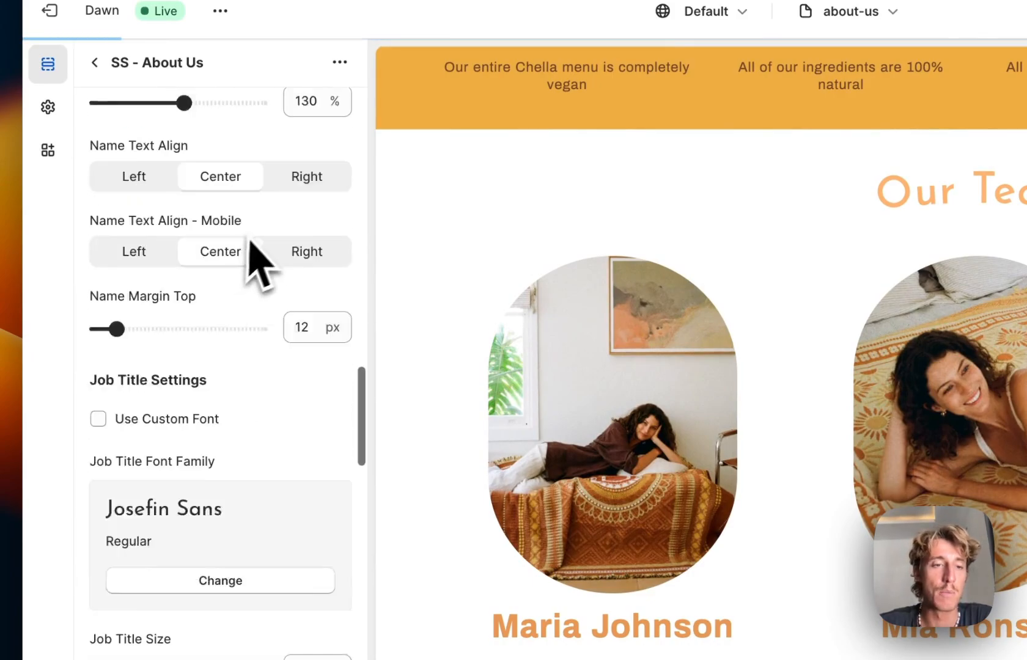
scroll(310, 361, down, 6)
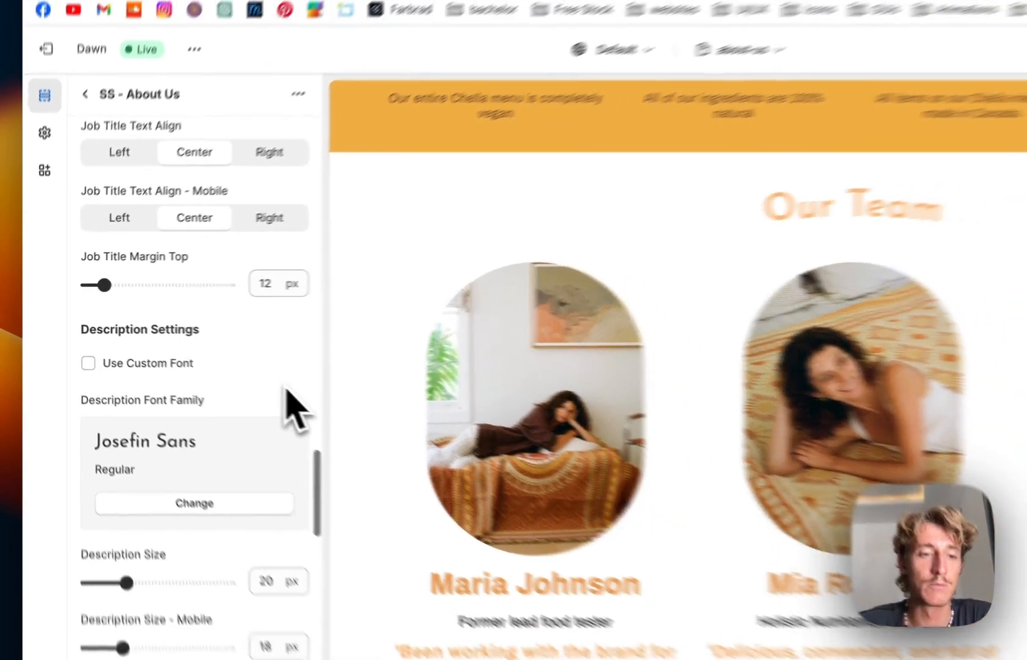
scroll(212, 362, down, 6)
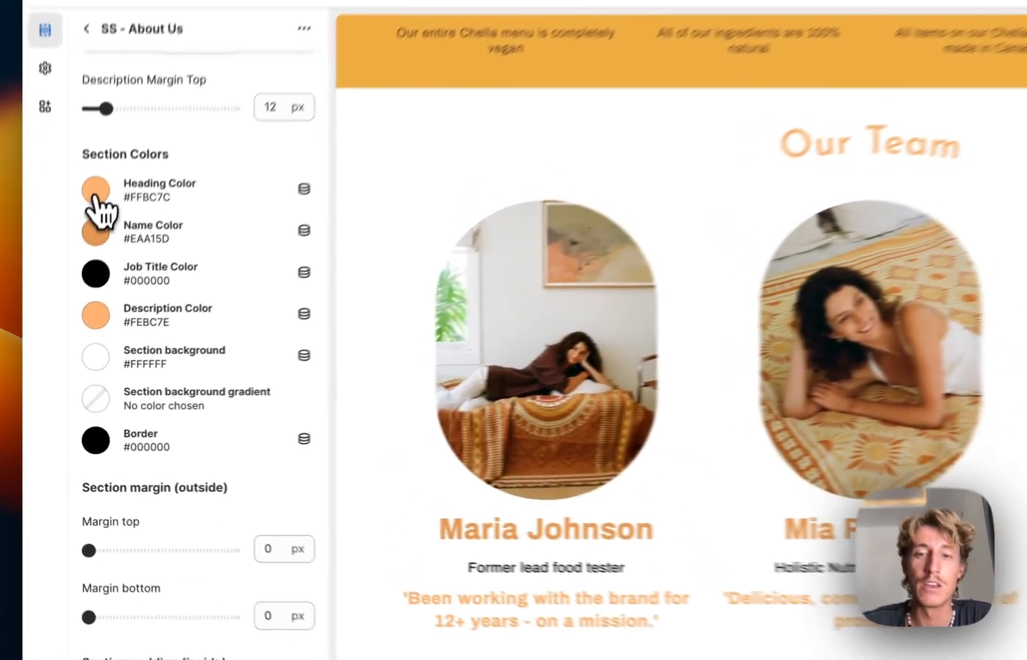
click(96, 194)
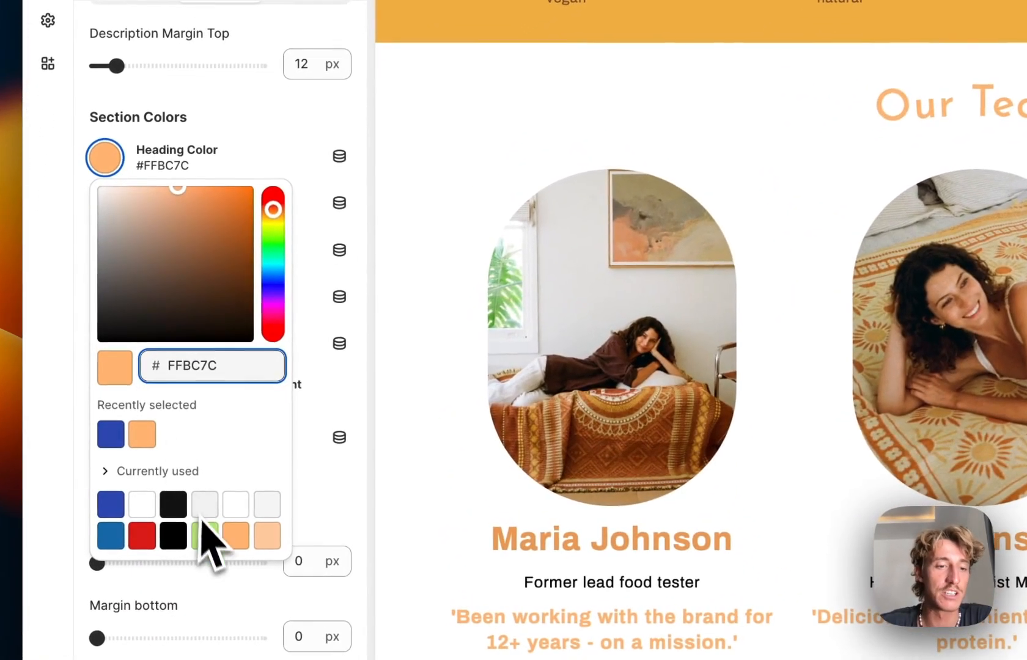
click(141, 535)
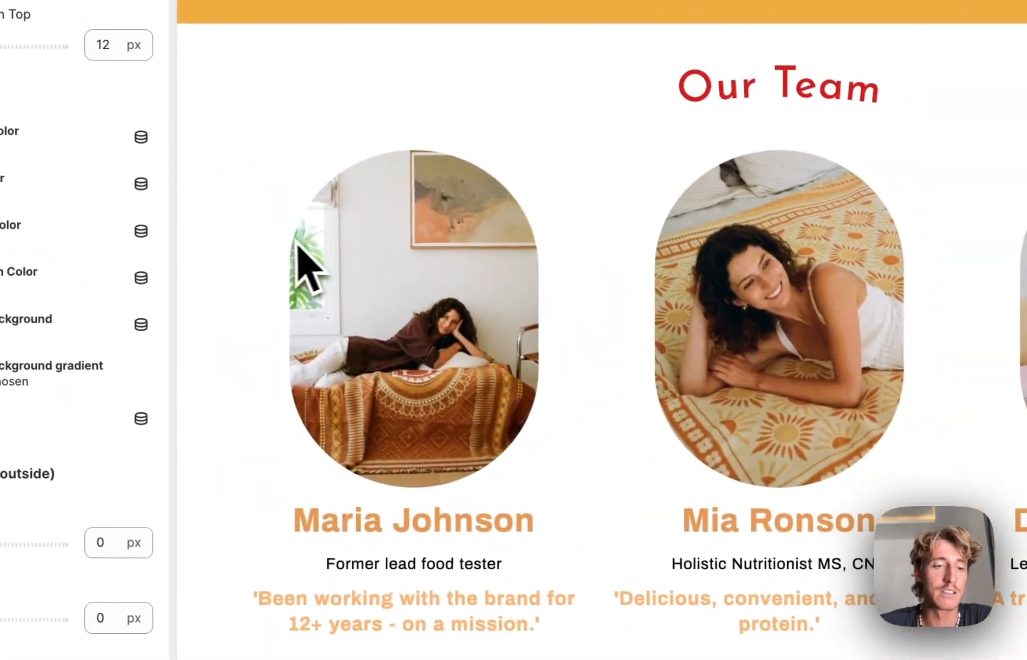
Step: Save the customized team section and check it in the page preview
scroll(202, 349, down, 5)
scroll(267, 327, down, 3)
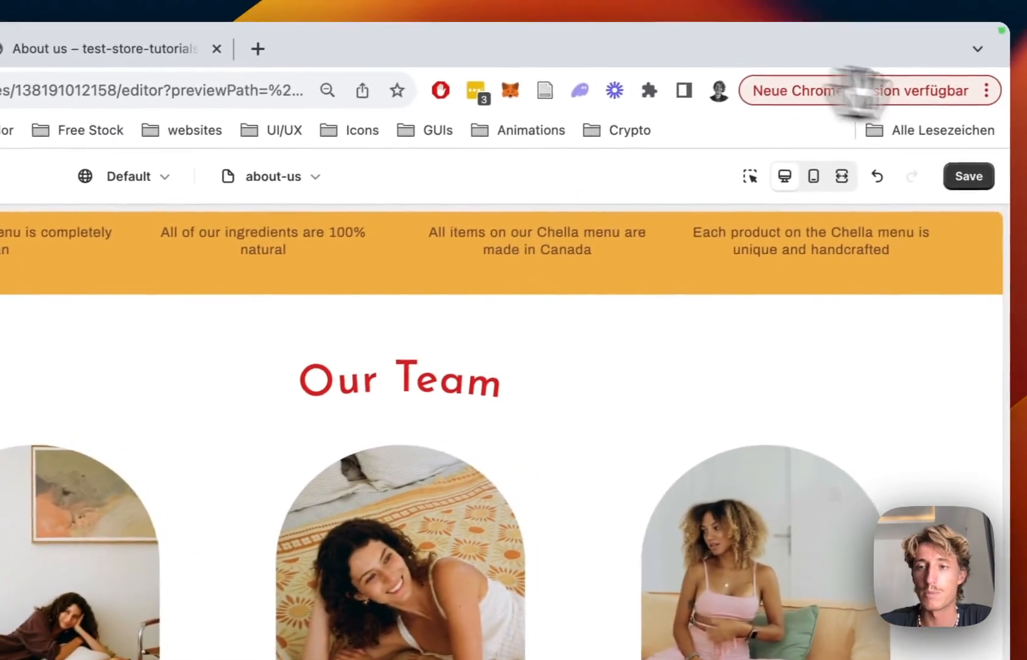
click(1023, 59)
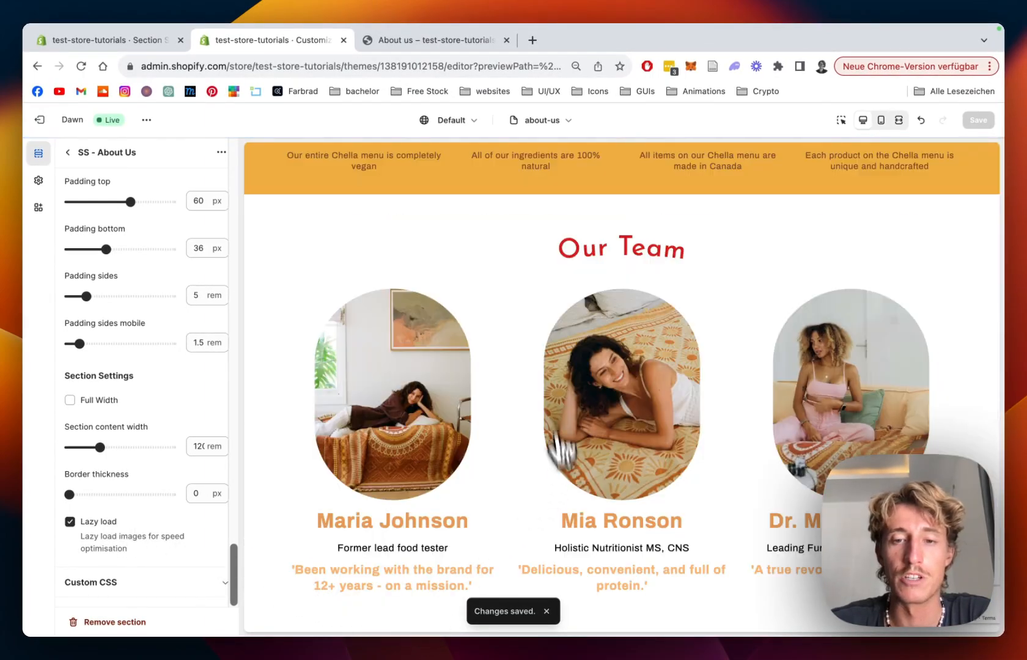
scroll(517, 351, down, 2)
scroll(503, 345, up, 2)
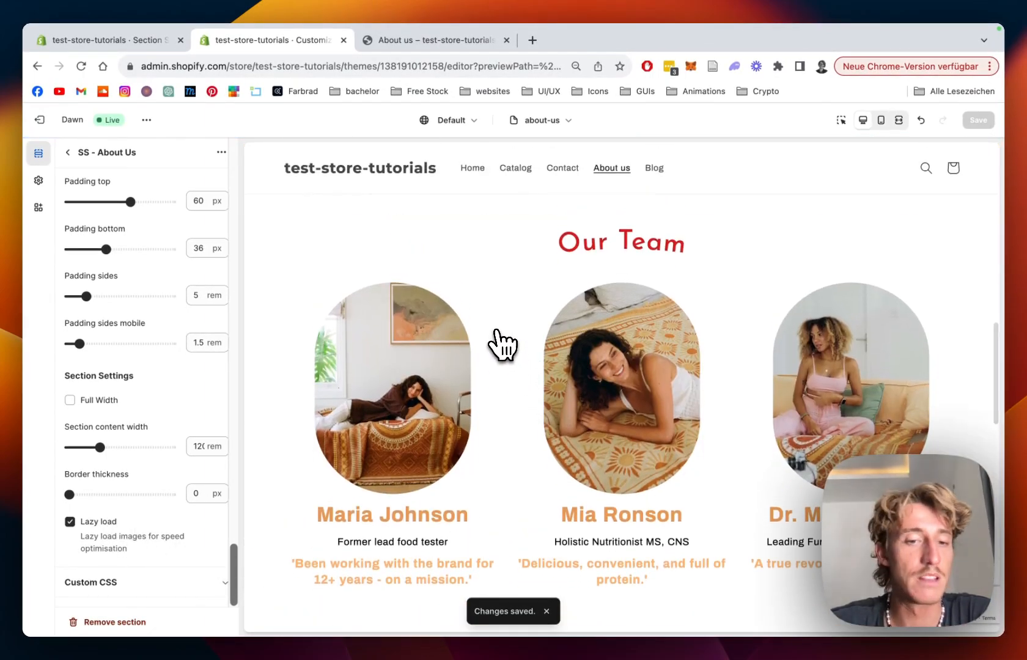
scroll(501, 345, down, 1)
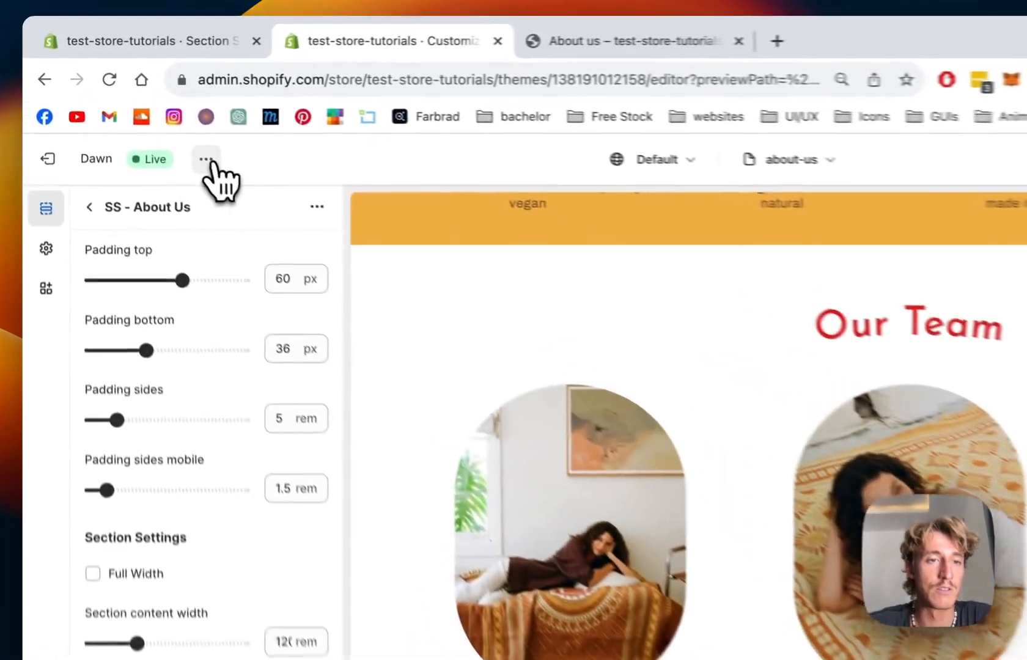
Step: View the live store and examine the Our Team section on its About us page
click(146, 120)
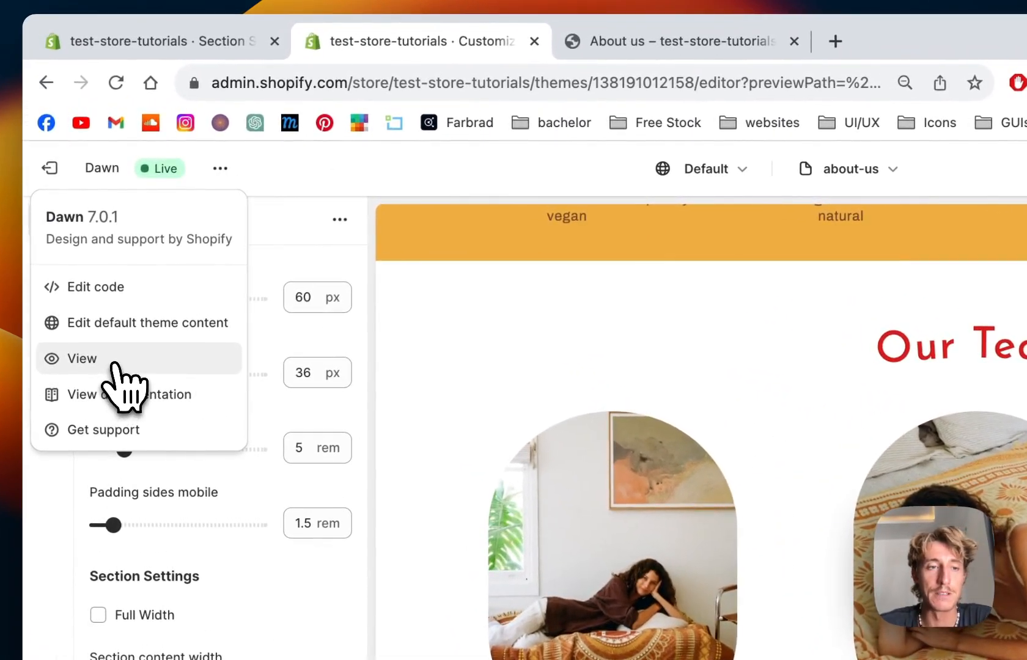
click(115, 365)
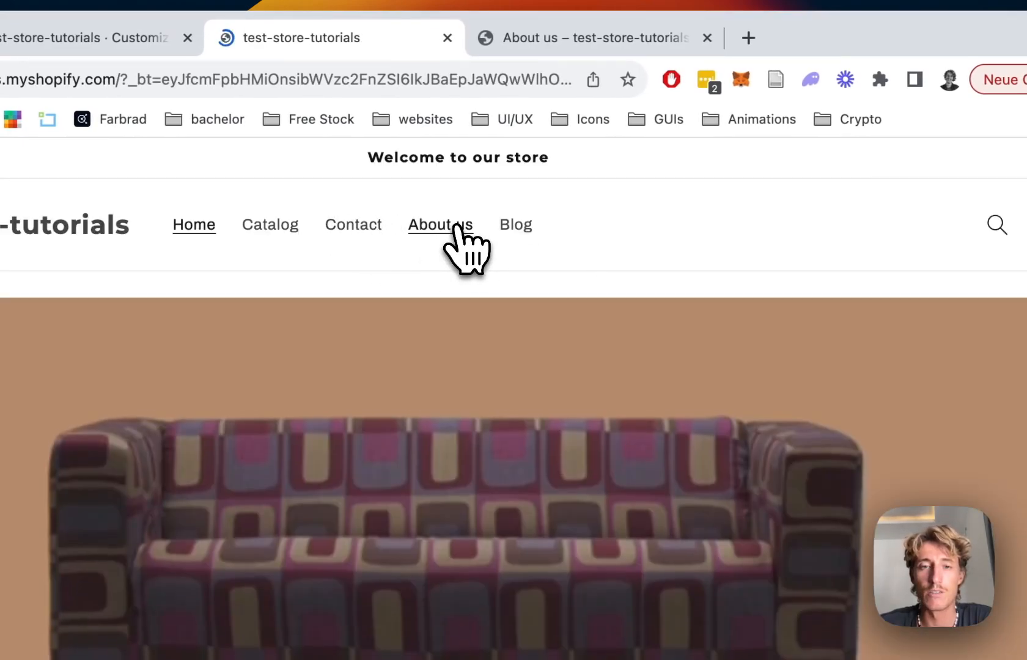
click(454, 226)
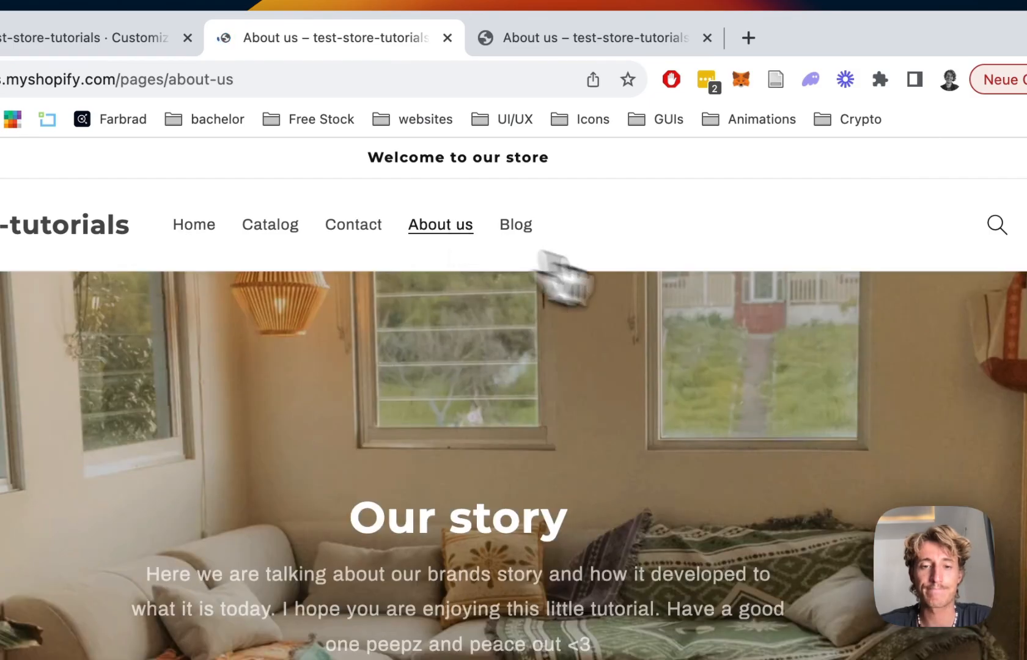
scroll(745, 317, down, 10)
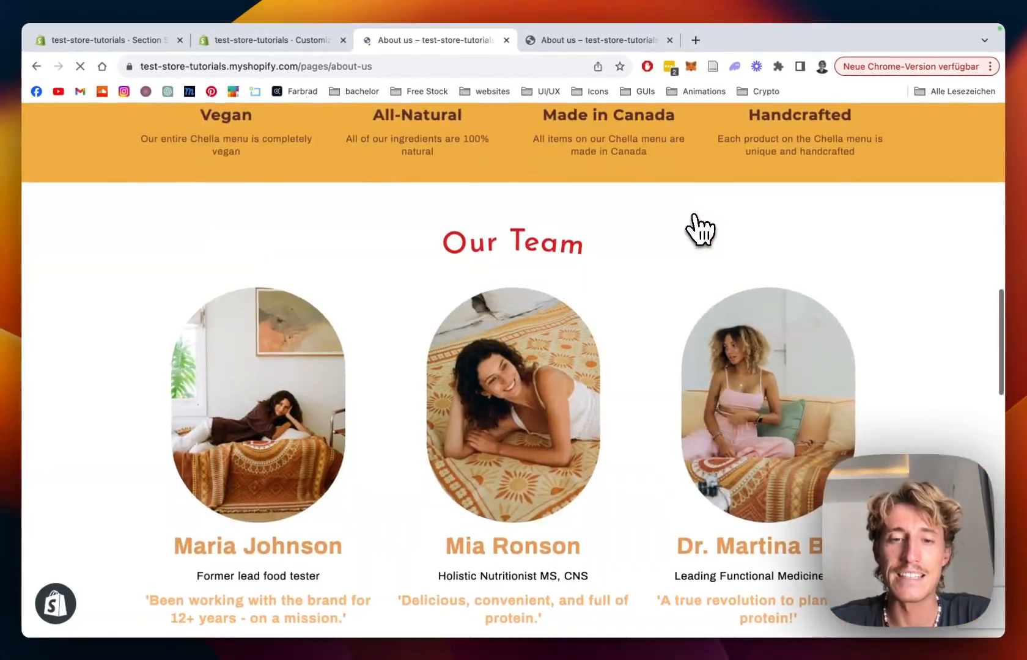
scroll(699, 229, down, 2)
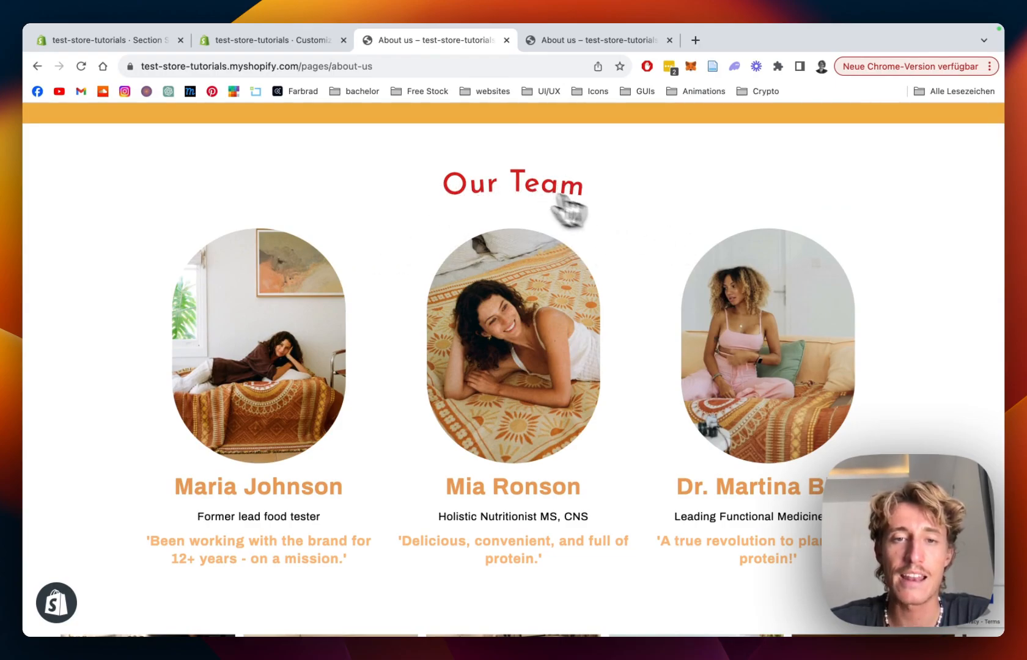
scroll(617, 275, down, 1)
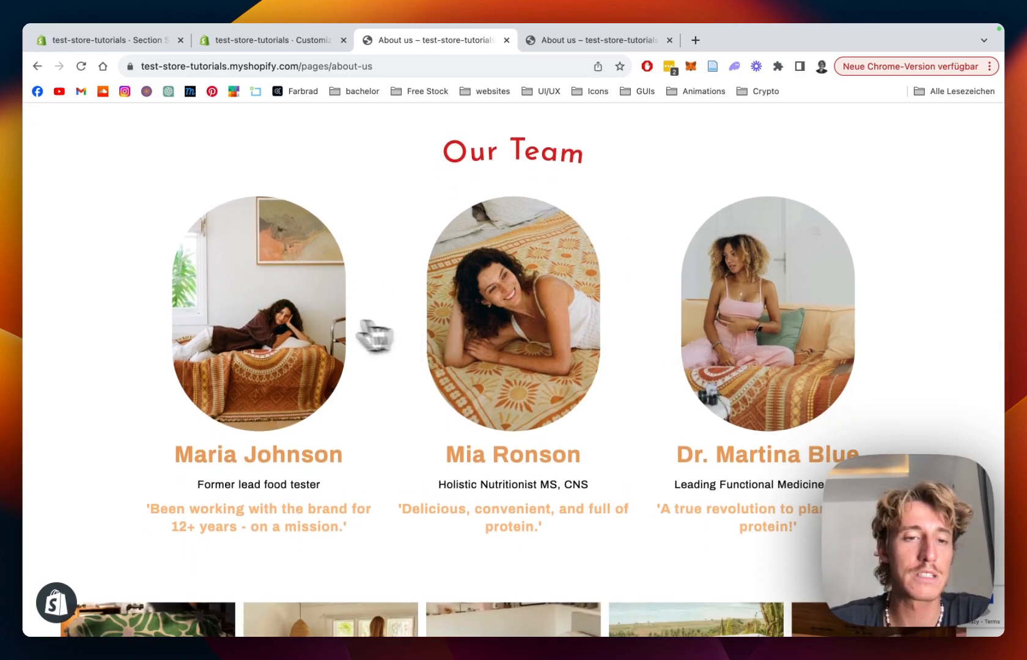
scroll(300, 318, up, 2)
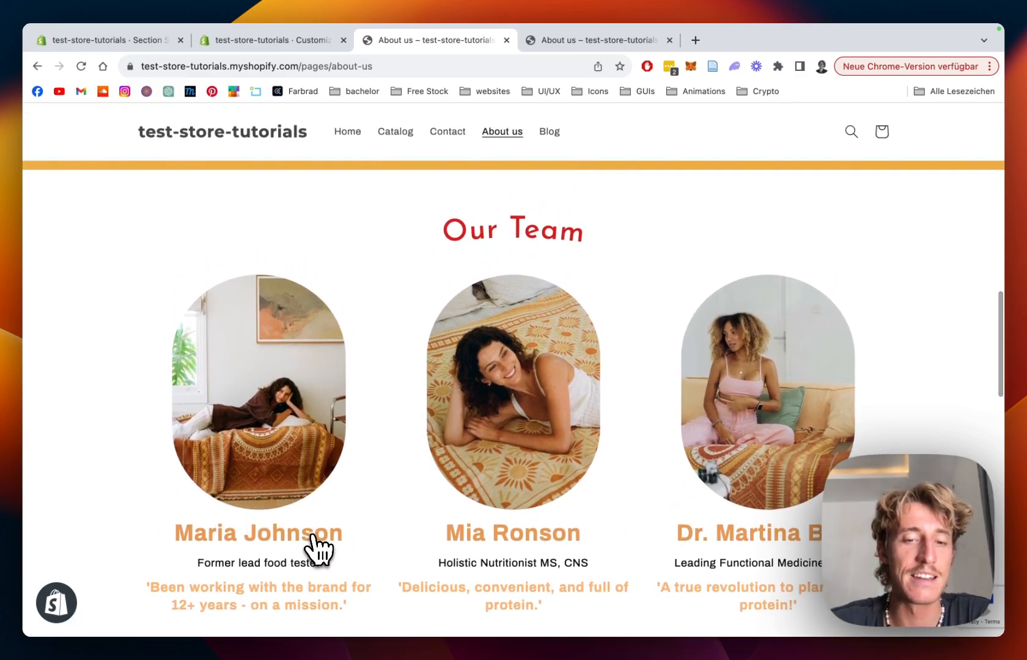
scroll(668, 366, down, 2)
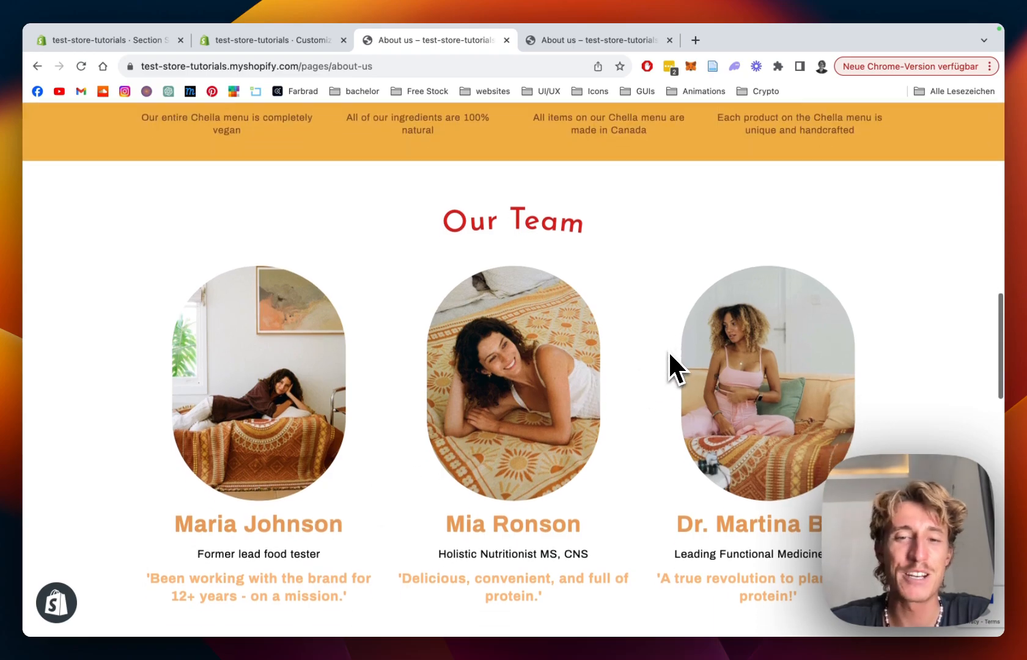